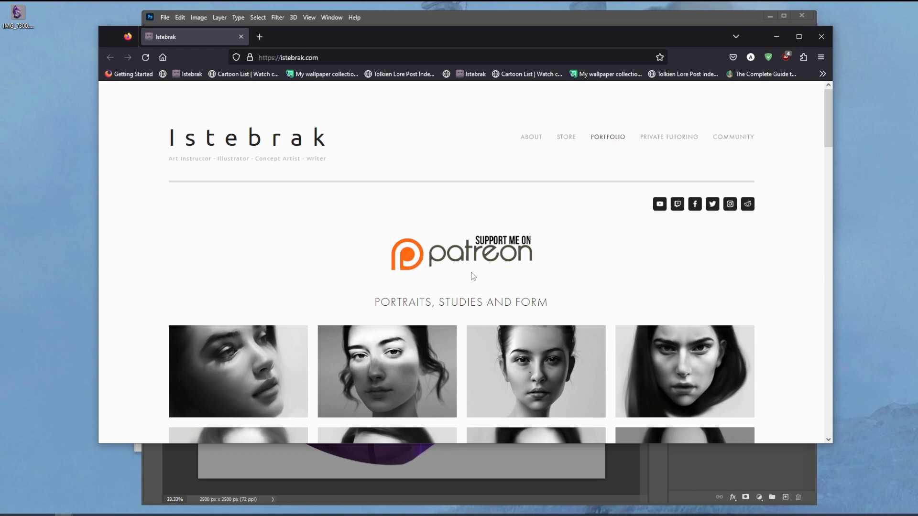
Step: Open the istebrak subreddit, read through its pinned Floral Humanoids Design Challenge post and return to the post list
{"action": "left_click", "coordinate": [748, 204]}
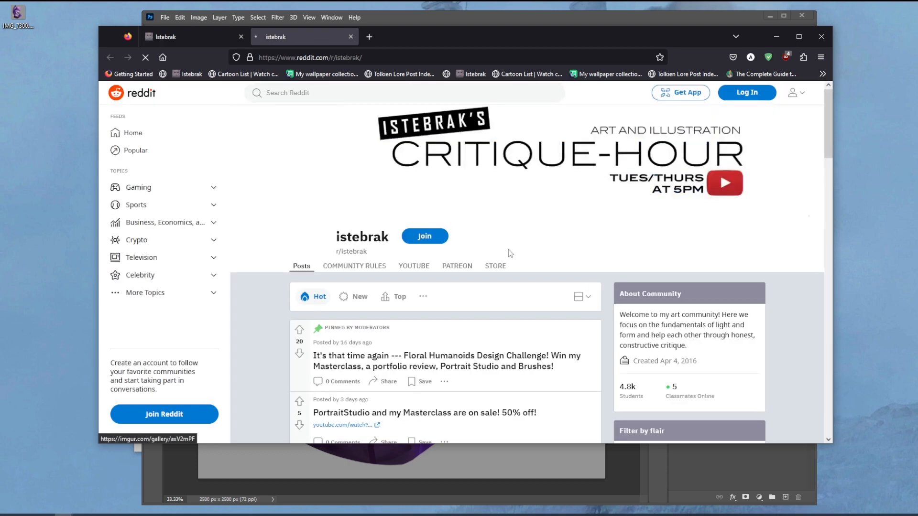
{"action": "scroll", "coordinate": [607, 288], "scroll_direction": "down", "scroll_amount": 2}
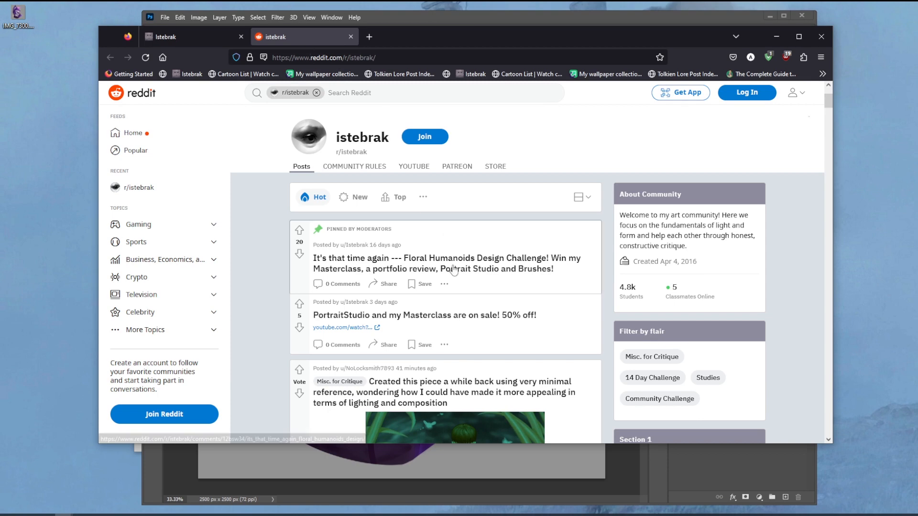
{"action": "left_click", "coordinate": [455, 245]}
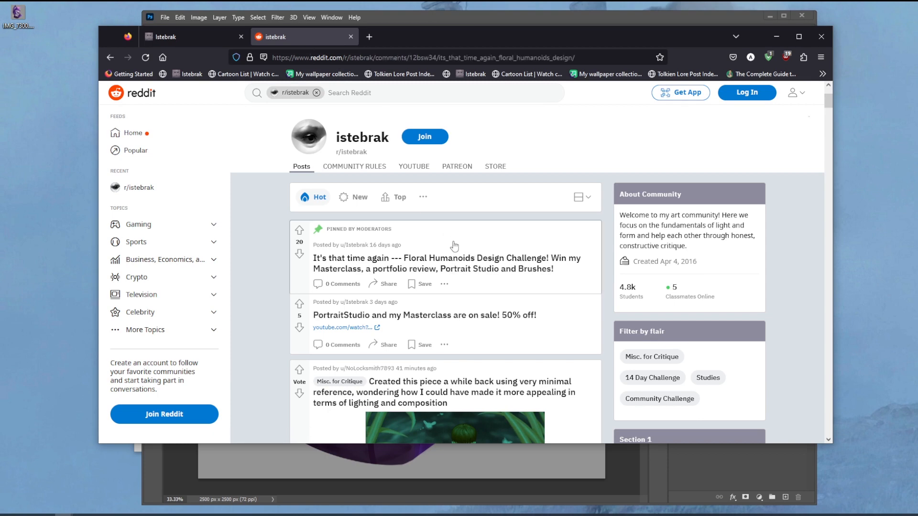
{"action": "scroll", "coordinate": [513, 232], "scroll_direction": "down", "scroll_amount": 15}
{"action": "scroll", "coordinate": [513, 227], "scroll_direction": "up", "scroll_amount": 10}
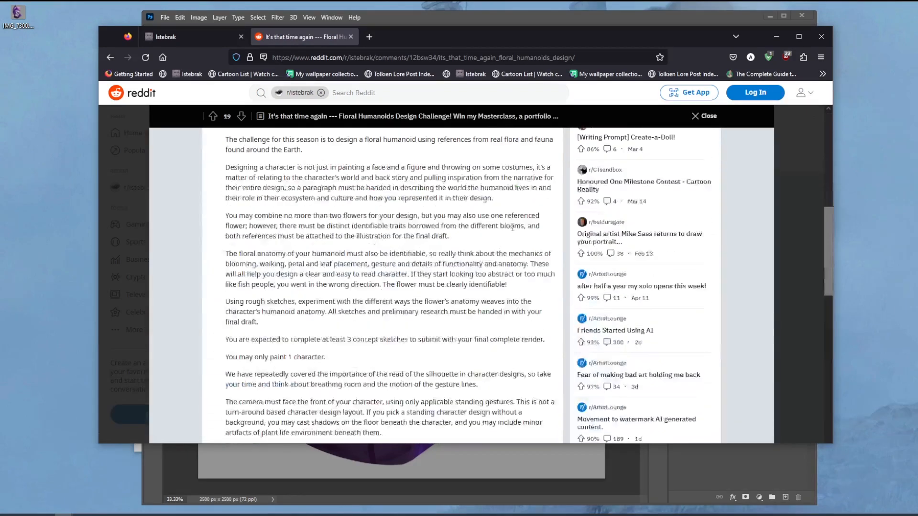
{"action": "scroll", "coordinate": [512, 228], "scroll_direction": "up", "scroll_amount": 5}
{"action": "left_click", "coordinate": [108, 60]}
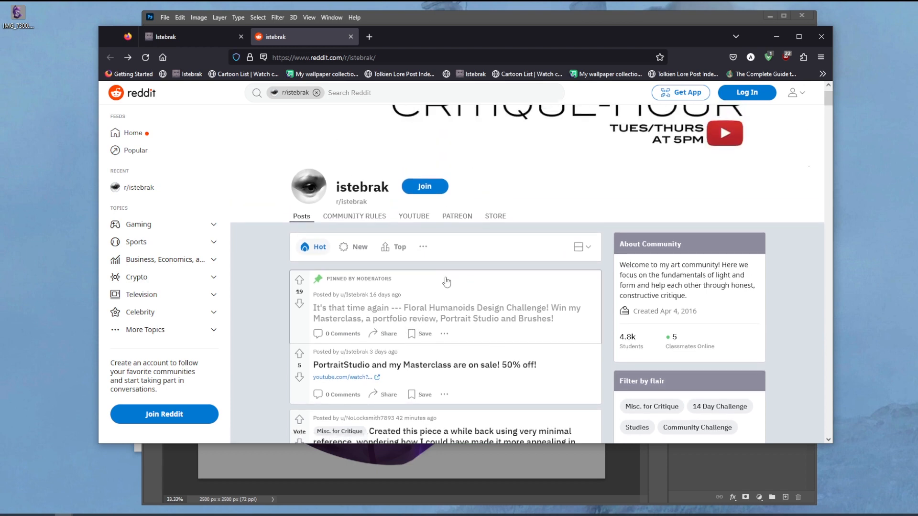
{"action": "scroll", "coordinate": [446, 281], "scroll_direction": "down", "scroll_amount": 2}
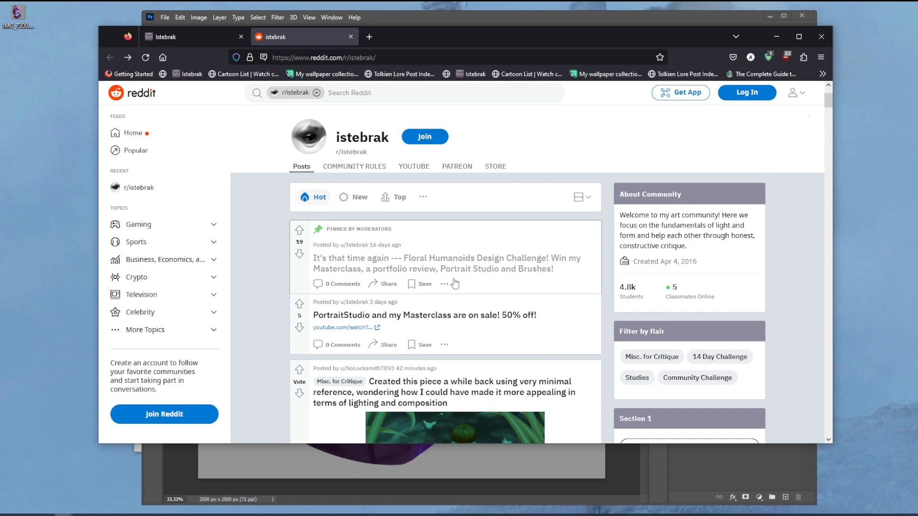
Step: Open the Private Tutoring page of istebrak.com in a new browser tab
{"action": "left_click", "coordinate": [367, 38]}
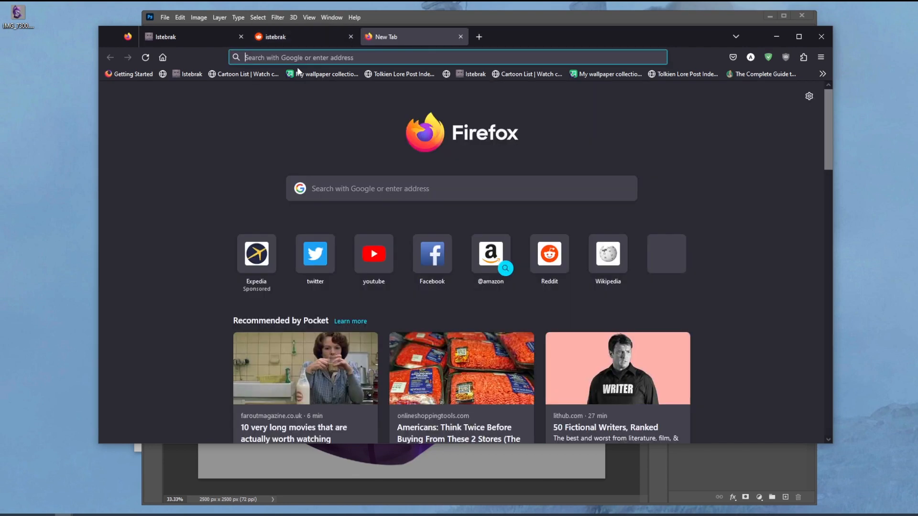
{"action": "left_click", "coordinate": [188, 74]}
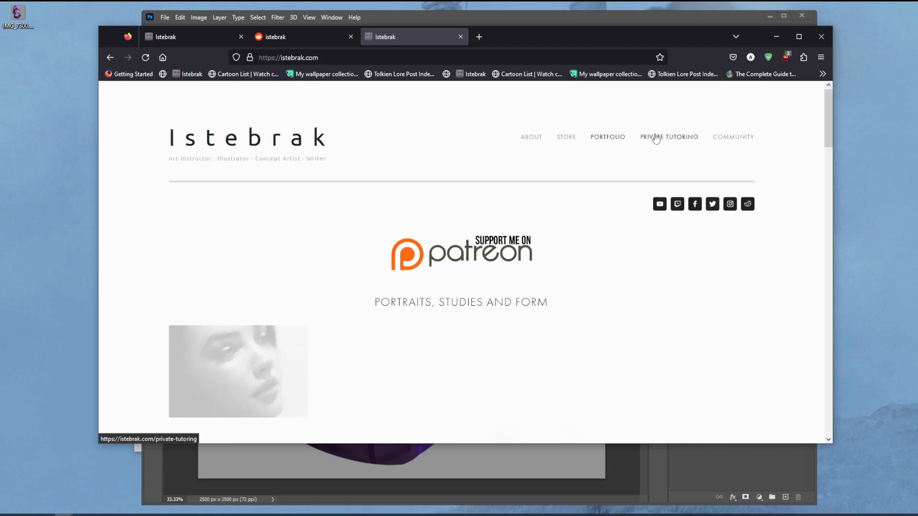
{"action": "left_click", "coordinate": [658, 139]}
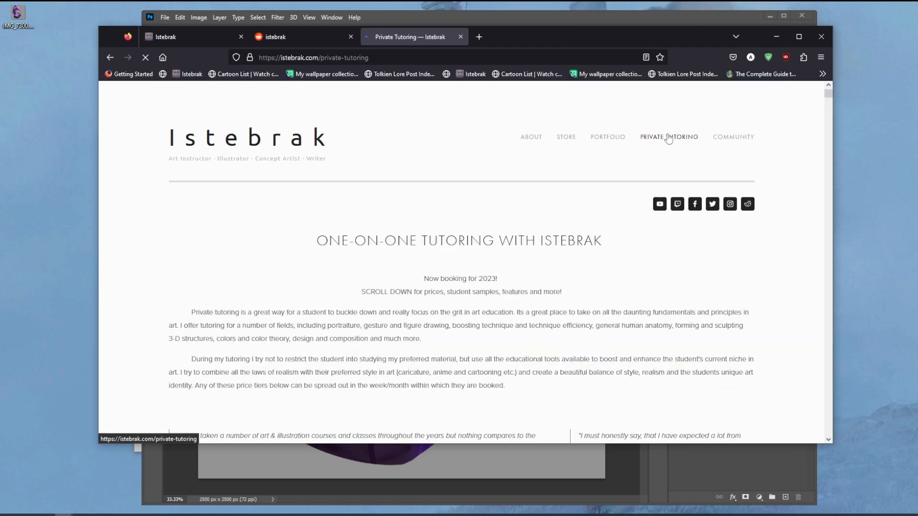
Step: Examine the student illustrations, testimonials and before-and-after studies on the Private Tutoring page
{"action": "left_click_drag", "start_coordinate": [828, 96], "coordinate": [830, 142]}
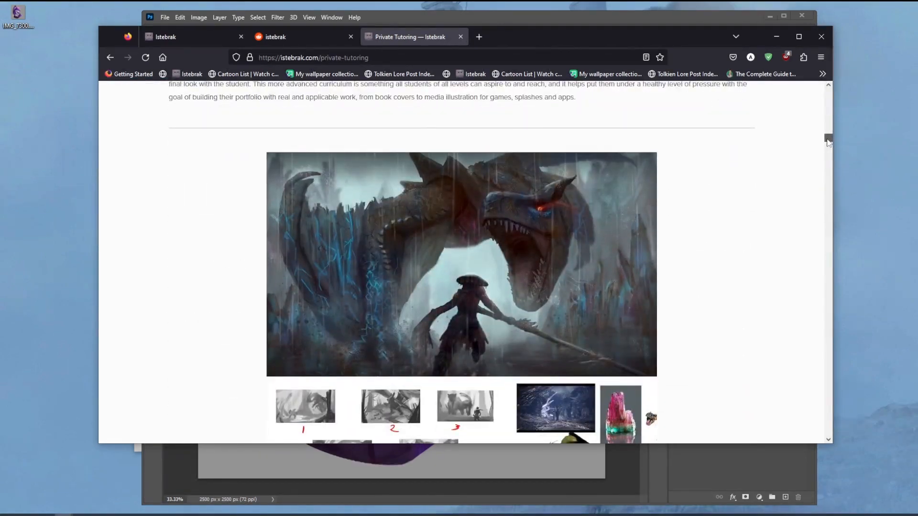
{"action": "scroll", "coordinate": [779, 230], "scroll_direction": "down", "scroll_amount": 10}
{"action": "scroll", "coordinate": [781, 232], "scroll_direction": "down", "scroll_amount": 10}
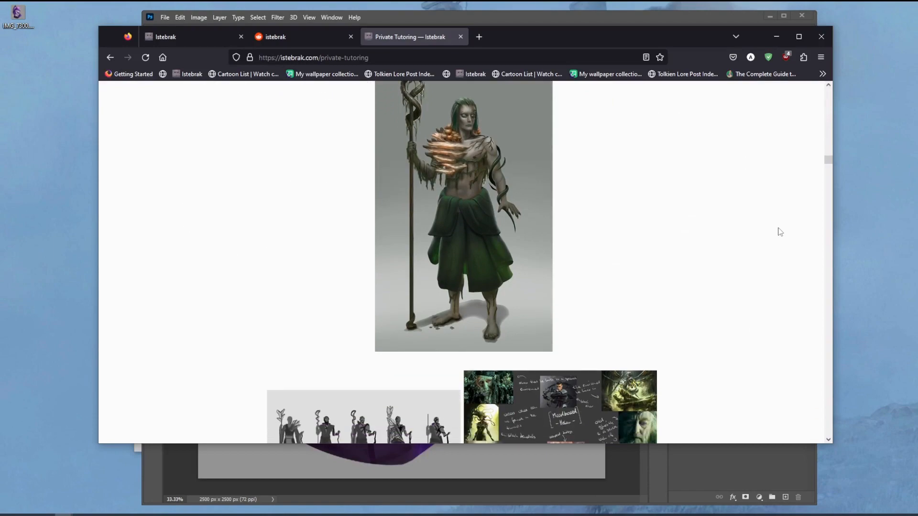
{"action": "scroll", "coordinate": [780, 232], "scroll_direction": "down", "scroll_amount": 10}
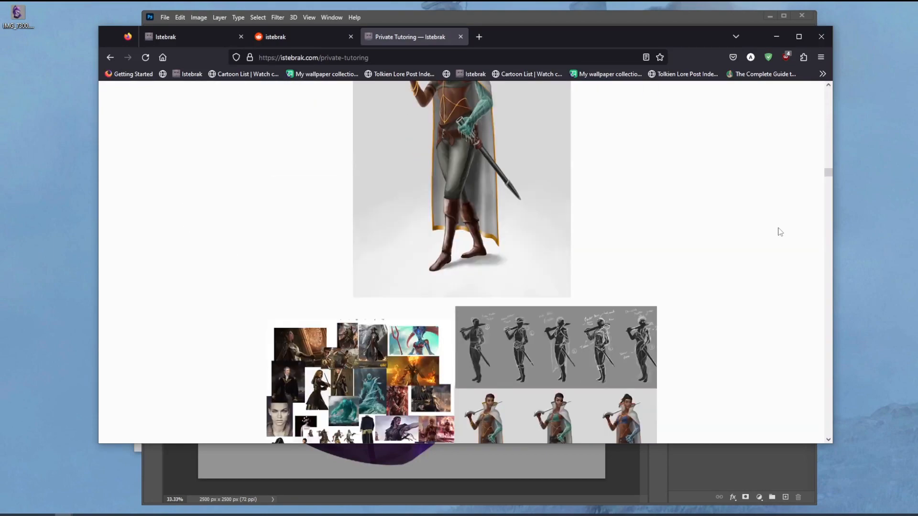
{"action": "scroll", "coordinate": [780, 232], "scroll_direction": "down", "scroll_amount": 10}
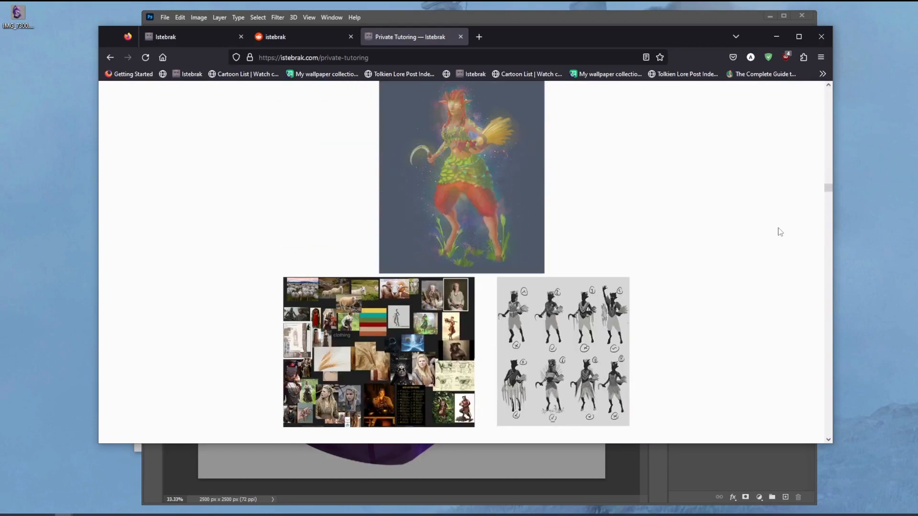
{"action": "scroll", "coordinate": [780, 232], "scroll_direction": "down", "scroll_amount": 10}
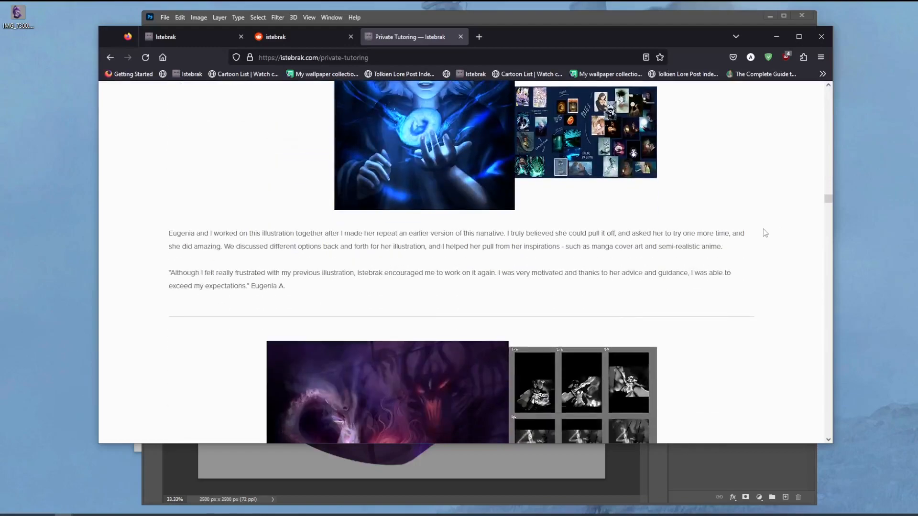
{"action": "scroll", "coordinate": [765, 233], "scroll_direction": "down", "scroll_amount": 10}
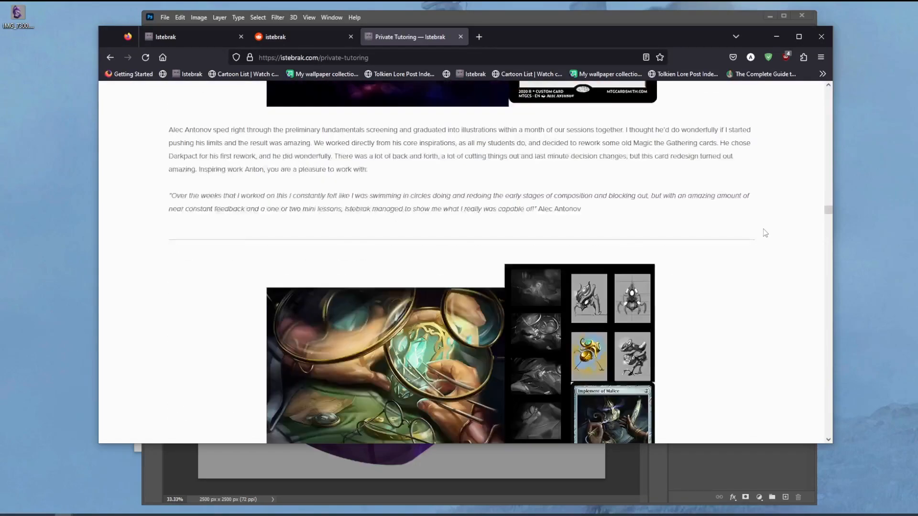
{"action": "scroll", "coordinate": [766, 233], "scroll_direction": "down", "scroll_amount": 10}
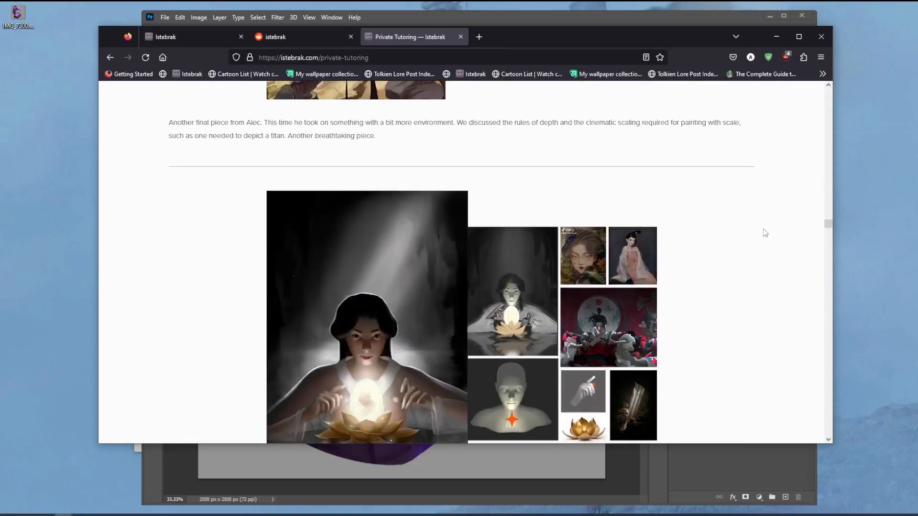
{"action": "scroll", "coordinate": [765, 233], "scroll_direction": "down", "scroll_amount": 10}
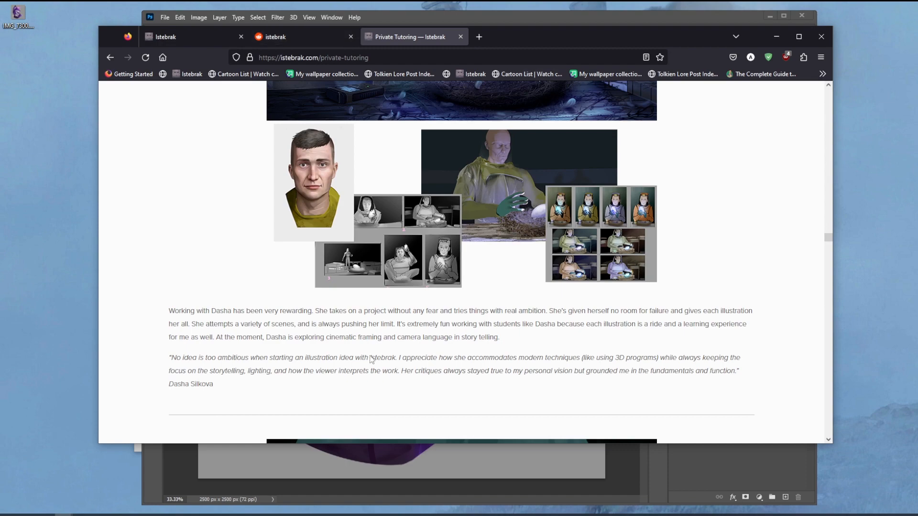
{"action": "scroll", "coordinate": [773, 312], "scroll_direction": "down", "scroll_amount": 10}
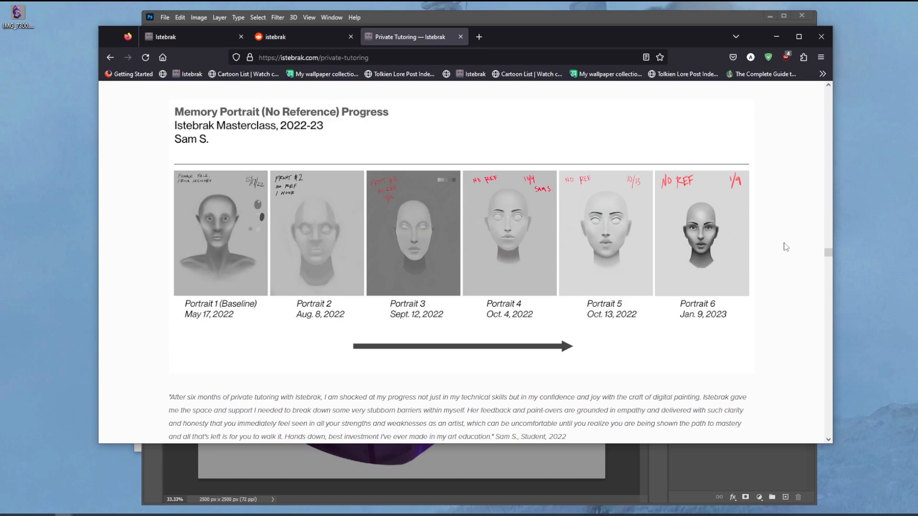
{"action": "scroll", "coordinate": [786, 246], "scroll_direction": "down", "scroll_amount": 10}
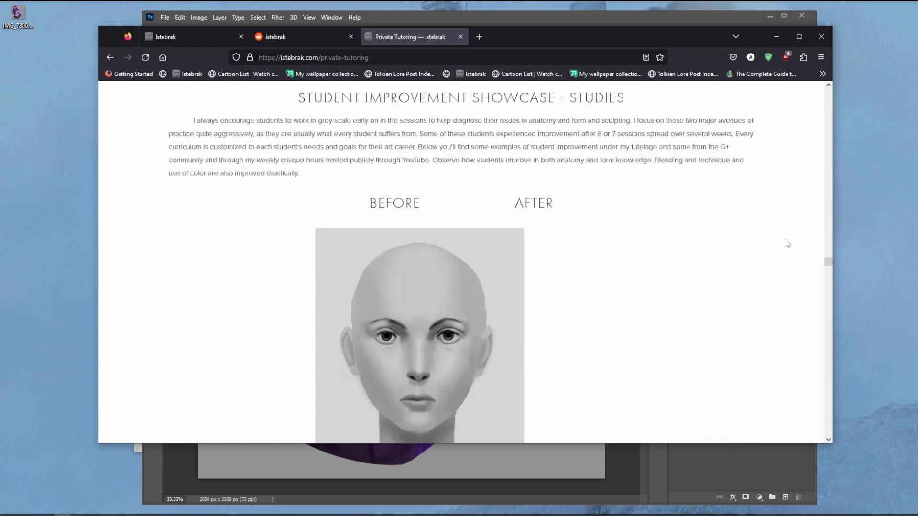
{"action": "scroll", "coordinate": [785, 244], "scroll_direction": "down", "scroll_amount": 15}
{"action": "scroll", "coordinate": [785, 240], "scroll_direction": "down", "scroll_amount": 10}
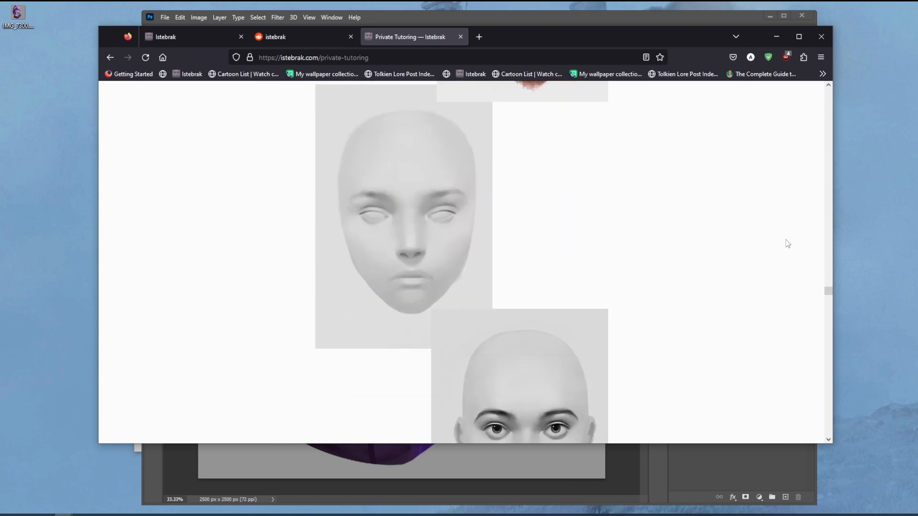
Step: Close the browser tabs and switch to Photoshop with the IMG_7300.png painting
{"action": "left_click", "coordinate": [461, 36]}
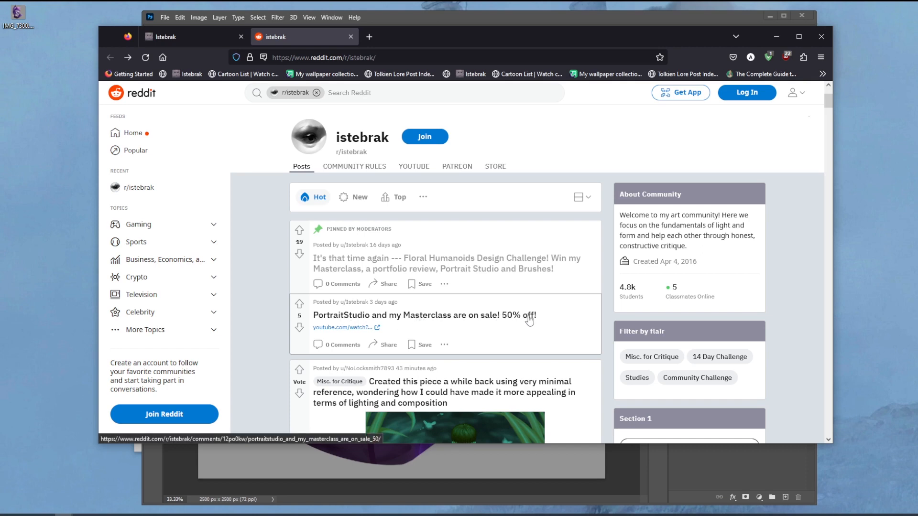
{"action": "left_click", "coordinate": [896, 515]}
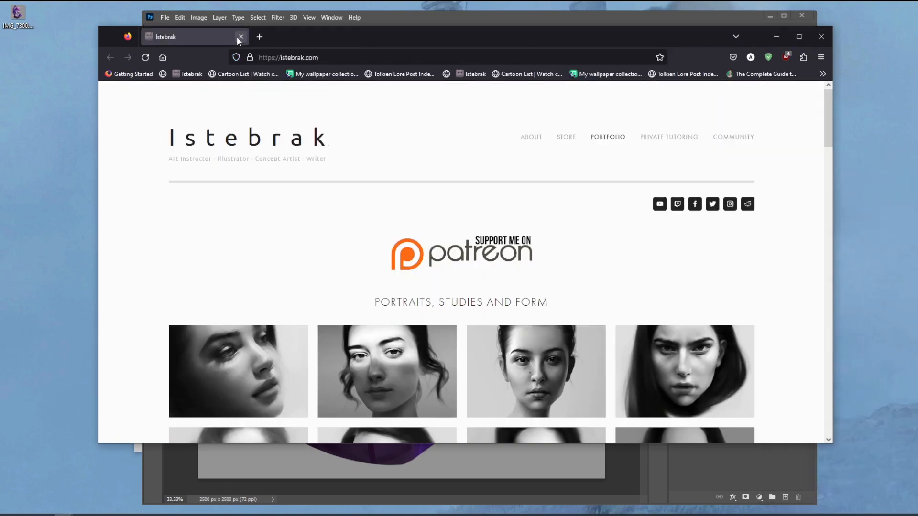
{"action": "left_click", "coordinate": [241, 37]}
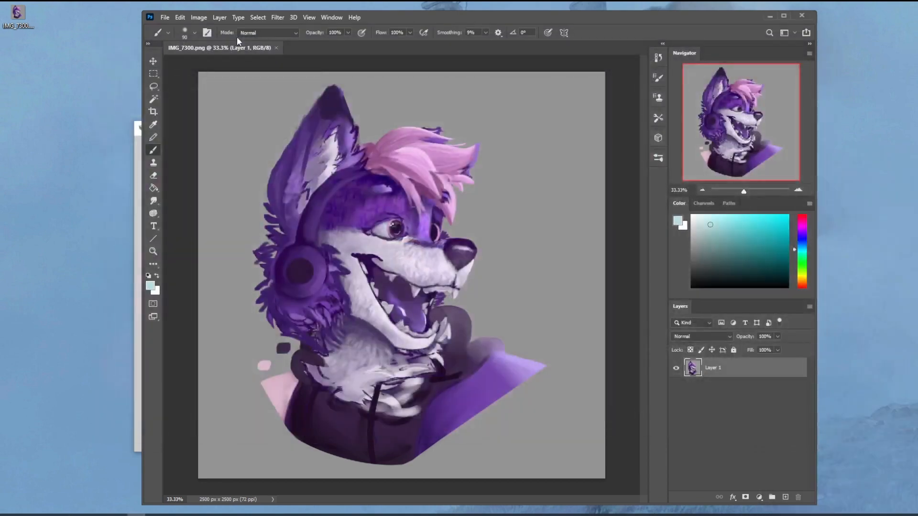
{"action": "left_click_drag", "start_coordinate": [479, 20], "coordinate": [486, 18]}
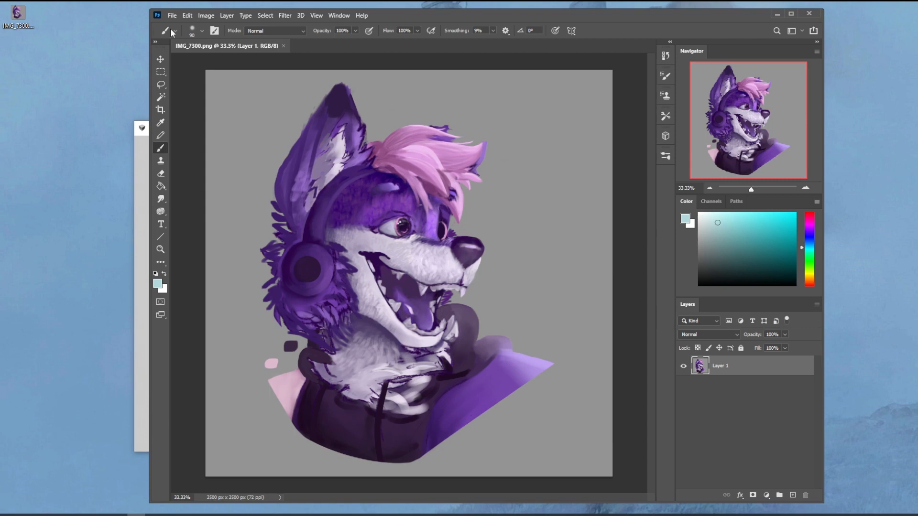
Step: Select the grey background with the Magic Wand, cut it and paste it onto its own layer beneath the character
{"action": "left_click", "coordinate": [161, 97]}
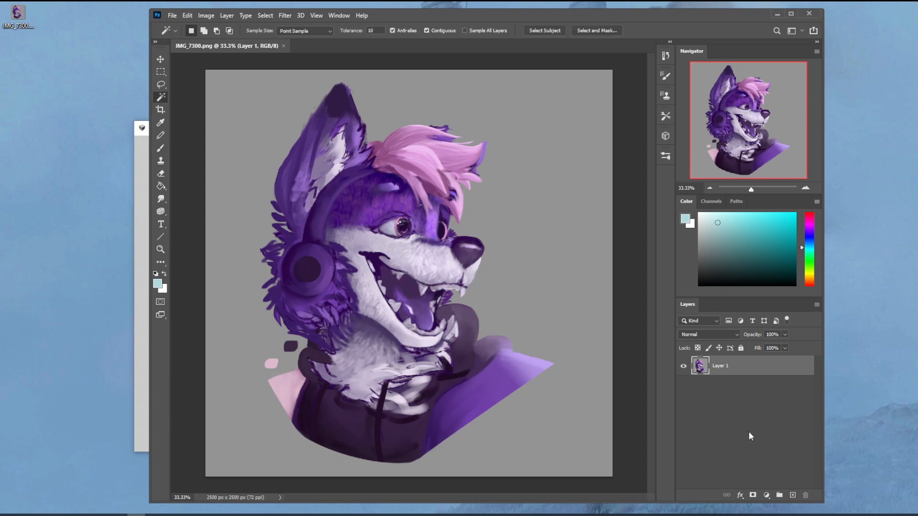
{"action": "left_click", "coordinate": [557, 186]}
{"action": "key", "text": "ctrl+x"}
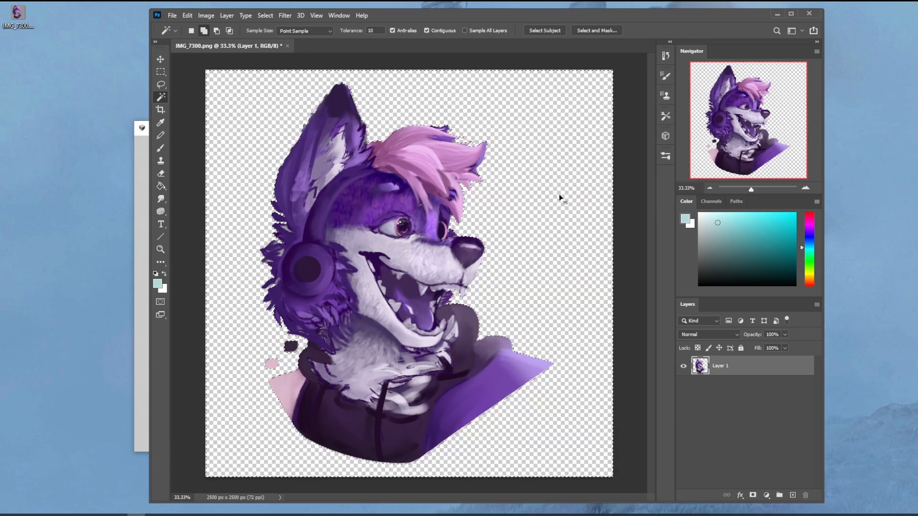
{"action": "key", "text": "ctrl+v"}
{"action": "left_click_drag", "start_coordinate": [733, 378], "coordinate": [742, 406]}
Step: Fill a new layer beneath the character with the sampled background grey and delete the cut-out background layer
{"action": "left_click", "coordinate": [792, 496]}
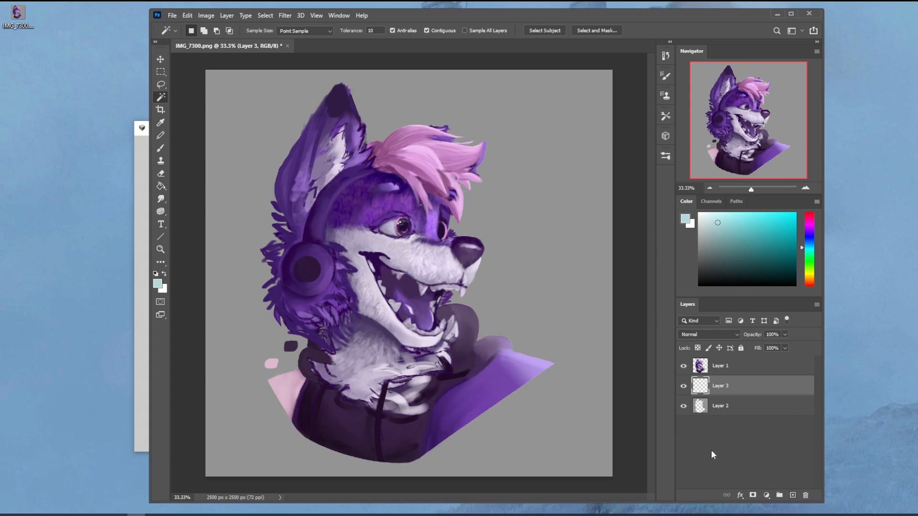
{"action": "key", "text": "g"}
{"action": "left_click", "coordinate": [583, 309], "text": "alt"}
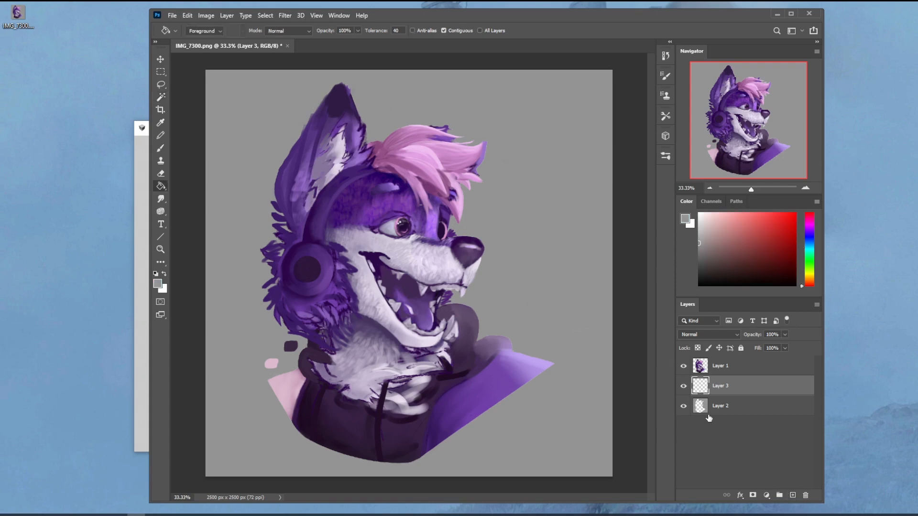
{"action": "left_click", "coordinate": [571, 317]}
{"action": "left_click", "coordinate": [756, 407]}
{"action": "left_click", "coordinate": [806, 496]}
Step: Widen the Photoshop window in both directions and zoom the canvas out to 25%
{"action": "left_click_drag", "start_coordinate": [825, 44], "coordinate": [917, 45]}
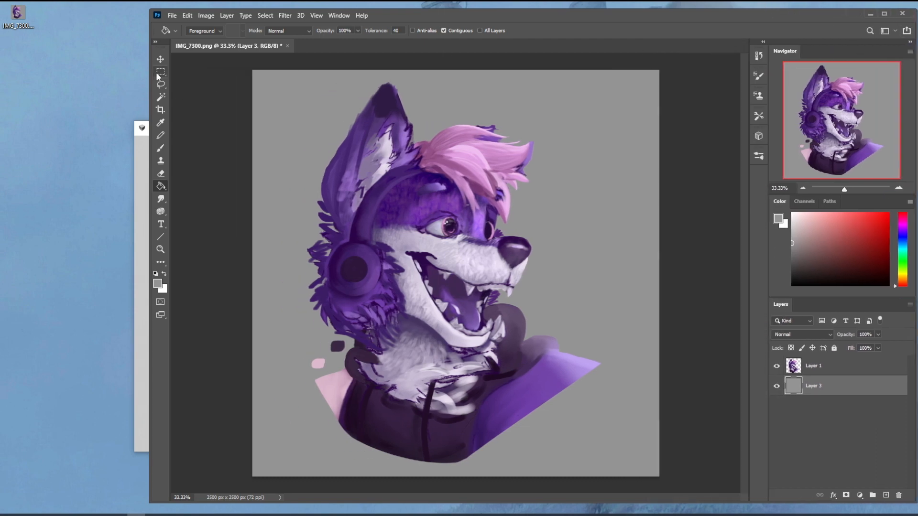
{"action": "left_click_drag", "start_coordinate": [149, 73], "coordinate": [23, 73]}
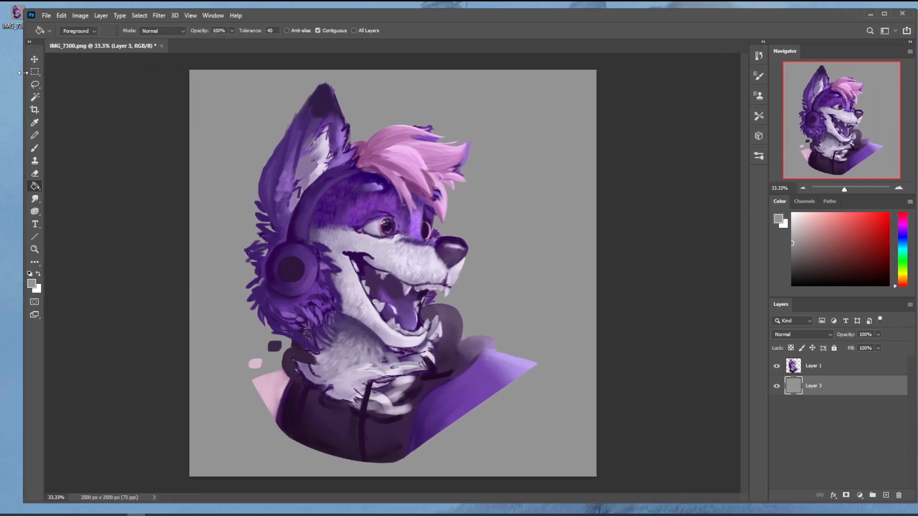
{"action": "key", "text": "ctrl+minus"}
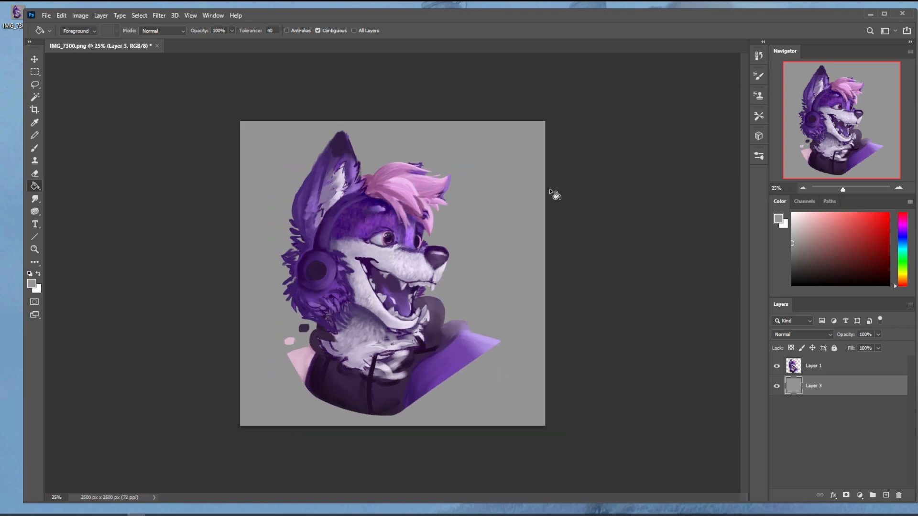
Step: On a new layer above the character, sketch a red light-source circle in the canvas's upper right corner with three arrows radiating from it
{"action": "key", "text": "b"}
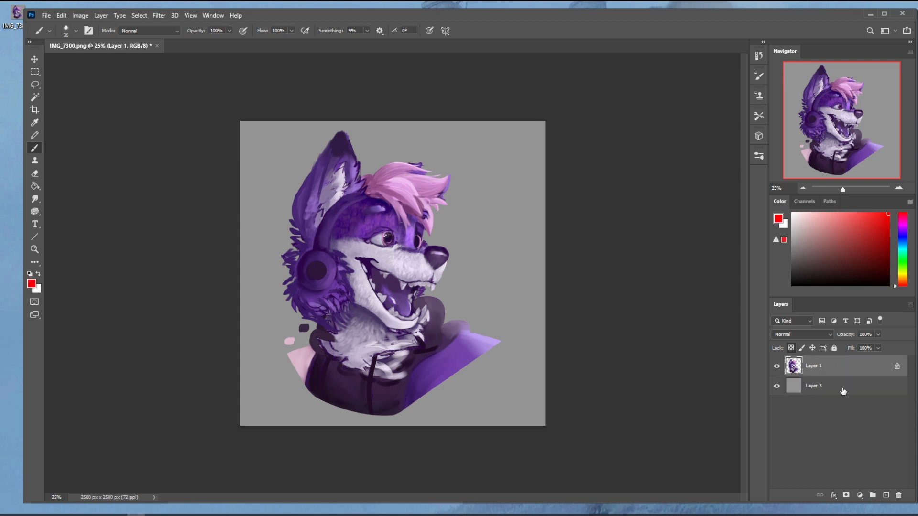
{"action": "left_click", "coordinate": [886, 496]}
{"action": "mouse_move", "coordinate": [526, 139]}
{"action": "left_mouse_down"}
{"action": "mouse_move", "coordinate": [528, 159]}
{"action": "mouse_move", "coordinate": [506, 158]}
{"action": "mouse_move", "coordinate": [515, 154]}
{"action": "mouse_move", "coordinate": [428, 205]}
{"action": "left_mouse_up"}
{"action": "left_click_drag", "start_coordinate": [459, 173], "coordinate": [460, 192]}
{"action": "left_click_drag", "start_coordinate": [523, 163], "coordinate": [544, 234]}
{"action": "left_click_drag", "start_coordinate": [522, 205], "coordinate": [543, 236]}
{"action": "left_click_drag", "start_coordinate": [508, 143], "coordinate": [428, 132]}
{"action": "left_click_drag", "start_coordinate": [486, 127], "coordinate": [461, 147]}
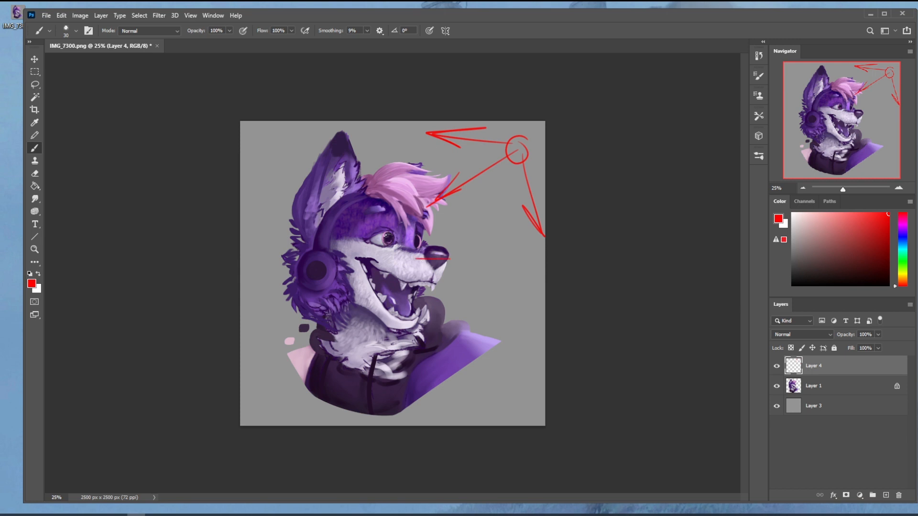
Step: Outline the upper muzzle and the open lower jaw in red as simple box-shaped planes
{"action": "mouse_move", "coordinate": [420, 261]}
{"action": "left_mouse_down"}
{"action": "mouse_move", "coordinate": [349, 243]}
{"action": "mouse_move", "coordinate": [451, 260]}
{"action": "mouse_move", "coordinate": [440, 286]}
{"action": "mouse_move", "coordinate": [357, 268]}
{"action": "left_mouse_up"}
{"action": "left_click_drag", "start_coordinate": [440, 284], "coordinate": [419, 285]}
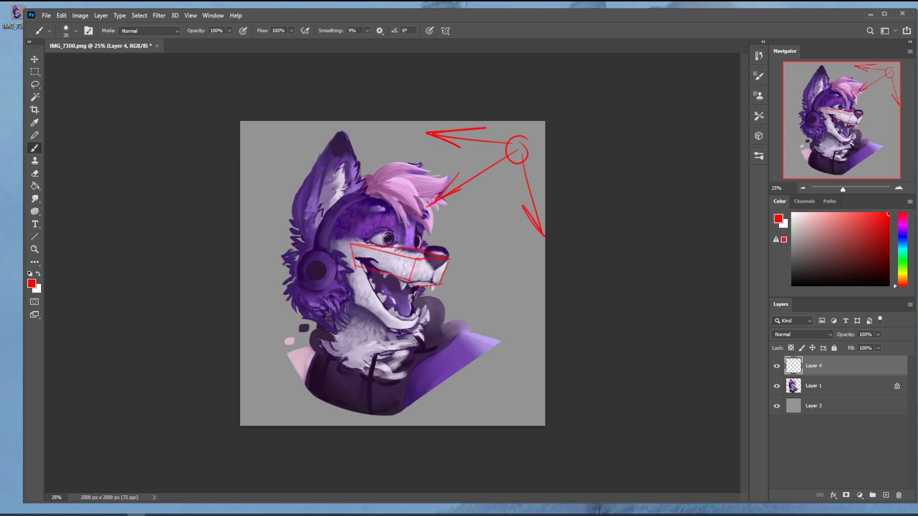
{"action": "mouse_move", "coordinate": [361, 272]}
{"action": "left_mouse_down"}
{"action": "mouse_move", "coordinate": [396, 326]}
{"action": "mouse_move", "coordinate": [423, 320]}
{"action": "mouse_move", "coordinate": [385, 330]}
{"action": "left_mouse_up"}
{"action": "left_click_drag", "start_coordinate": [422, 333], "coordinate": [386, 331]}
{"action": "left_click_drag", "start_coordinate": [386, 332], "coordinate": [345, 293]}
{"action": "left_click_drag", "start_coordinate": [361, 269], "coordinate": [344, 292]}
Step: Draw a red ray from the top of the muzzle toward the light source and a larger ring around the light-source circle
{"action": "left_click_drag", "start_coordinate": [429, 246], "coordinate": [492, 197]}
{"action": "left_click_drag", "start_coordinate": [529, 142], "coordinate": [523, 135]}
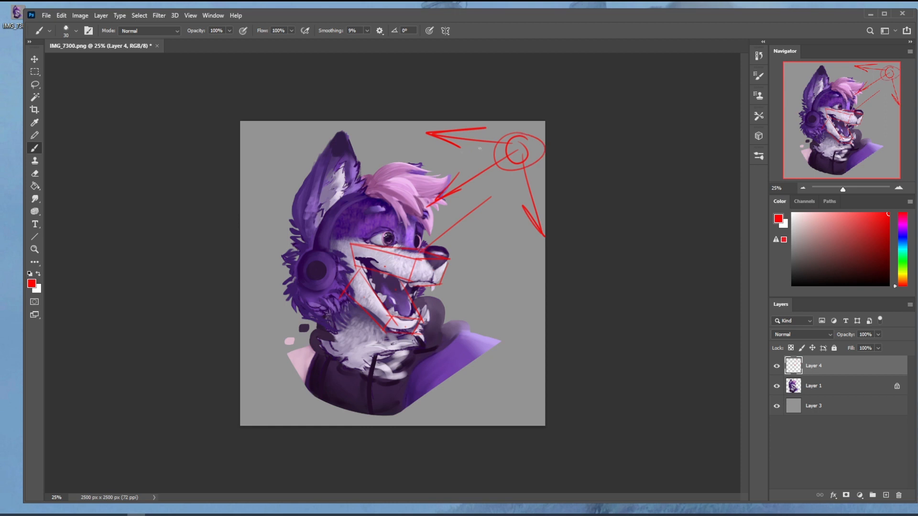
Step: Add red plane lines across the nose, the top of the muzzle and the inside of the lower jaw
{"action": "mouse_move", "coordinate": [423, 251]}
{"action": "left_mouse_down"}
{"action": "mouse_move", "coordinate": [369, 244]}
{"action": "mouse_move", "coordinate": [425, 256]}
{"action": "mouse_move", "coordinate": [430, 247]}
{"action": "left_mouse_up"}
{"action": "left_click_drag", "start_coordinate": [381, 274], "coordinate": [360, 245]}
{"action": "mouse_move", "coordinate": [410, 307]}
{"action": "left_mouse_down"}
{"action": "mouse_move", "coordinate": [372, 305]}
{"action": "mouse_move", "coordinate": [352, 287]}
{"action": "mouse_move", "coordinate": [355, 273]}
{"action": "left_mouse_up"}
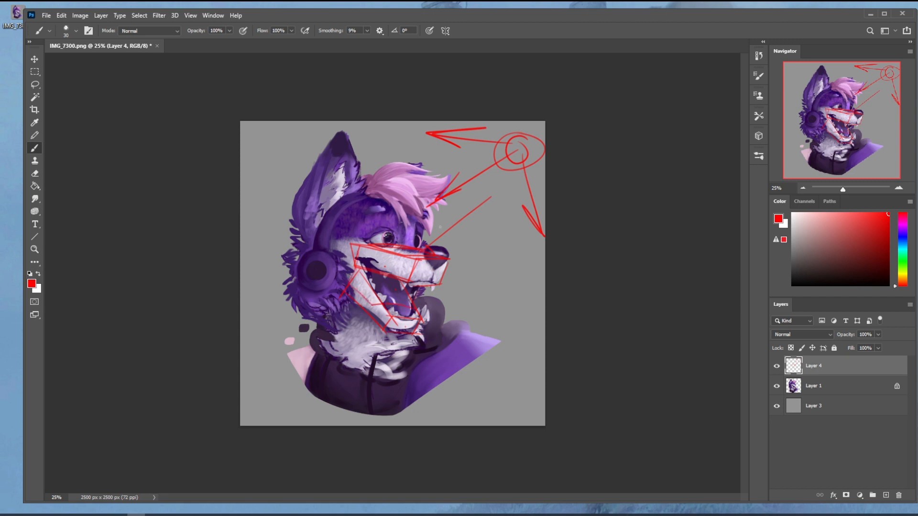
Step: Draw two more red light arrows, one pointing at the top of the hair and one at the ear
{"action": "left_click_drag", "start_coordinate": [465, 136], "coordinate": [433, 179]}
{"action": "mouse_move", "coordinate": [436, 163]}
{"action": "left_mouse_down"}
{"action": "mouse_move", "coordinate": [432, 180]}
{"action": "mouse_move", "coordinate": [447, 169]}
{"action": "left_mouse_up"}
{"action": "left_click_drag", "start_coordinate": [415, 121], "coordinate": [358, 170]}
{"action": "left_click_drag", "start_coordinate": [358, 170], "coordinate": [378, 161]}
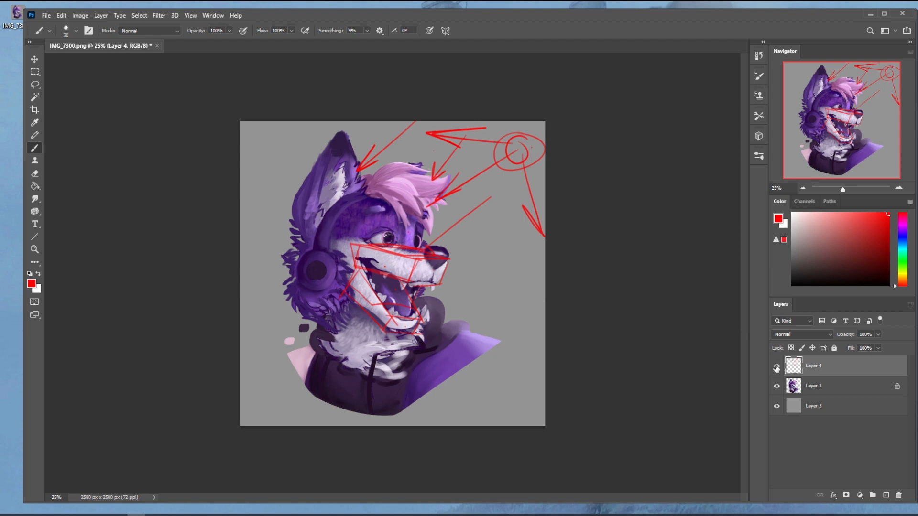
Step: Hide the red markup layer and select the upper half of the canvas on the gray background layer
{"action": "left_click", "coordinate": [777, 367]}
{"action": "left_click", "coordinate": [845, 413]}
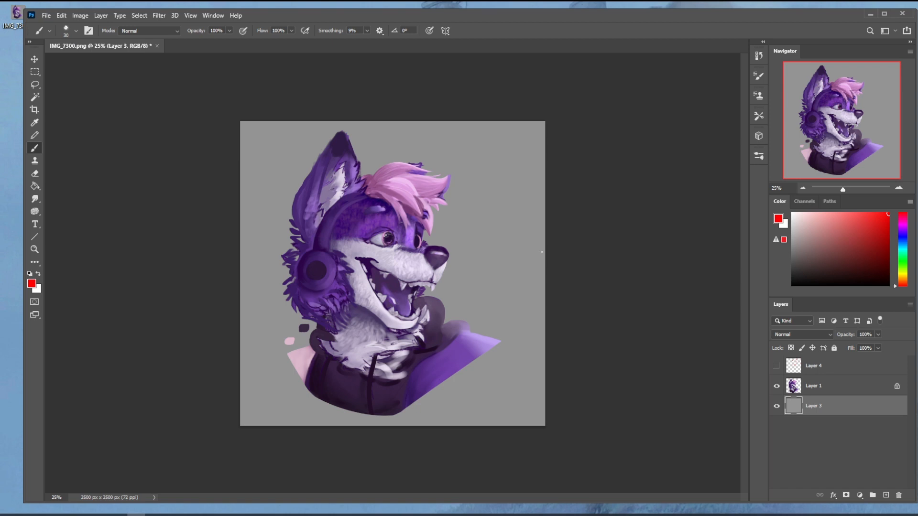
{"action": "key", "text": "m"}
{"action": "mouse_move", "coordinate": [240, 121]}
{"action": "left_mouse_down"}
{"action": "mouse_move", "coordinate": [424, 219]}
{"action": "mouse_move", "coordinate": [579, 262]}
{"action": "left_mouse_up"}
{"action": "key", "text": "shift"}
{"action": "left_click_drag", "start_coordinate": [240, 262], "coordinate": [593, 437]}
{"action": "key", "text": "ctrl+z"}
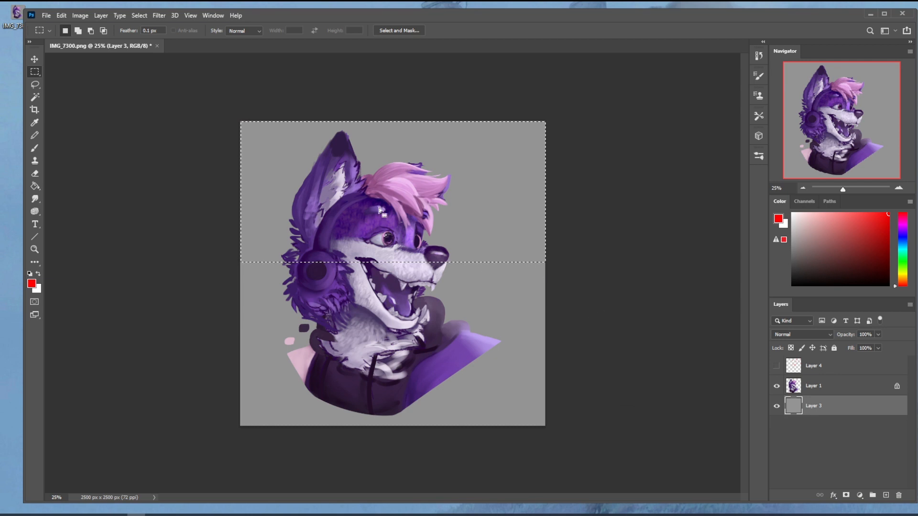
{"action": "left_click_drag", "start_coordinate": [225, 115], "coordinate": [619, 272]}
Step: Fill the selected upper half of the background with light blue, then select the lower half down to the canvas edge
{"action": "left_click", "coordinate": [902, 248]}
{"action": "left_click", "coordinate": [852, 215]}
{"action": "left_click_drag", "start_coordinate": [852, 216], "coordinate": [840, 213]}
{"action": "left_click_drag", "start_coordinate": [903, 248], "coordinate": [903, 244]}
{"action": "key", "text": "g"}
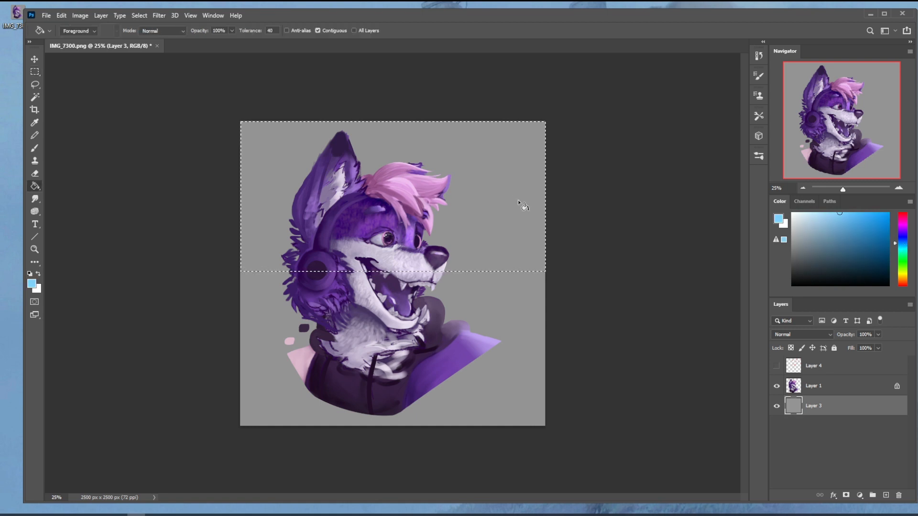
{"action": "left_click", "coordinate": [526, 208]}
{"action": "key", "text": "m"}
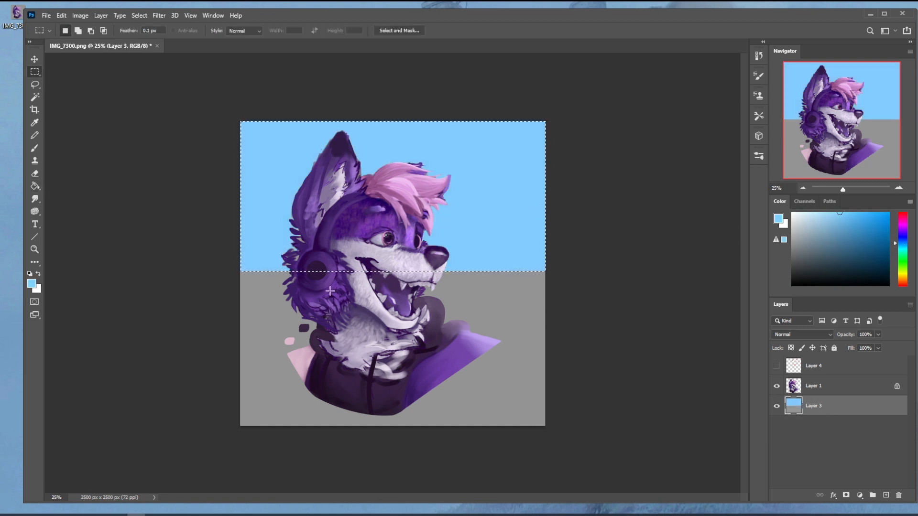
{"action": "left_click_drag", "start_coordinate": [236, 270], "coordinate": [631, 457]}
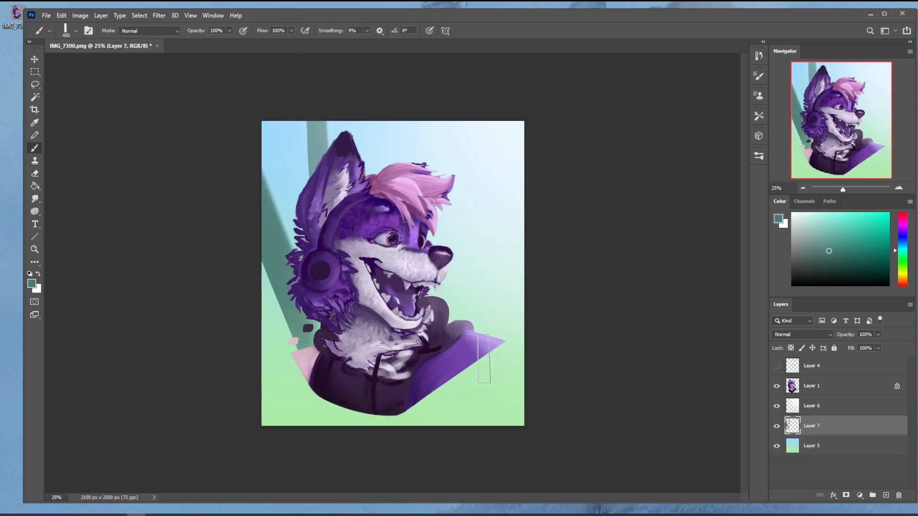
Step: Paint broad gray-teal strokes behind the character, along the background's right side and across its lower right corner
{"action": "left_click_drag", "start_coordinate": [482, 354], "coordinate": [533, 196]}
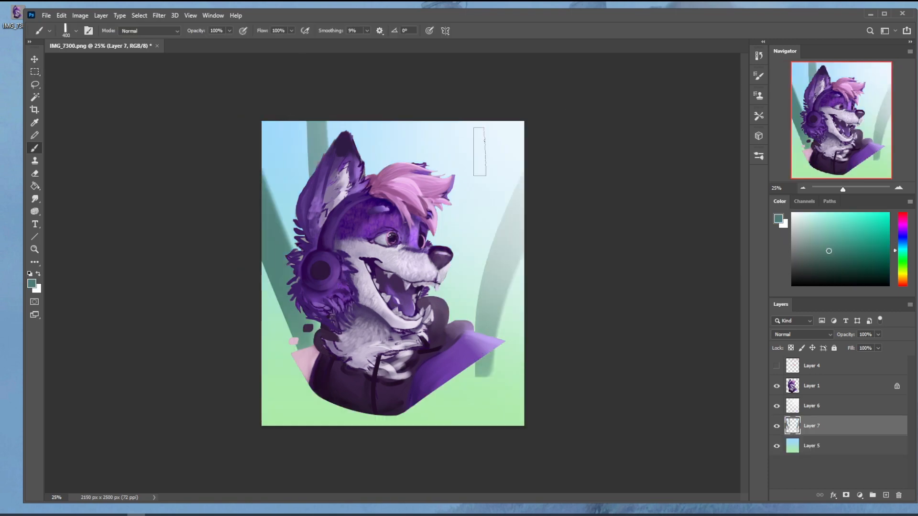
{"action": "left_click_drag", "start_coordinate": [477, 444], "coordinate": [603, 325]}
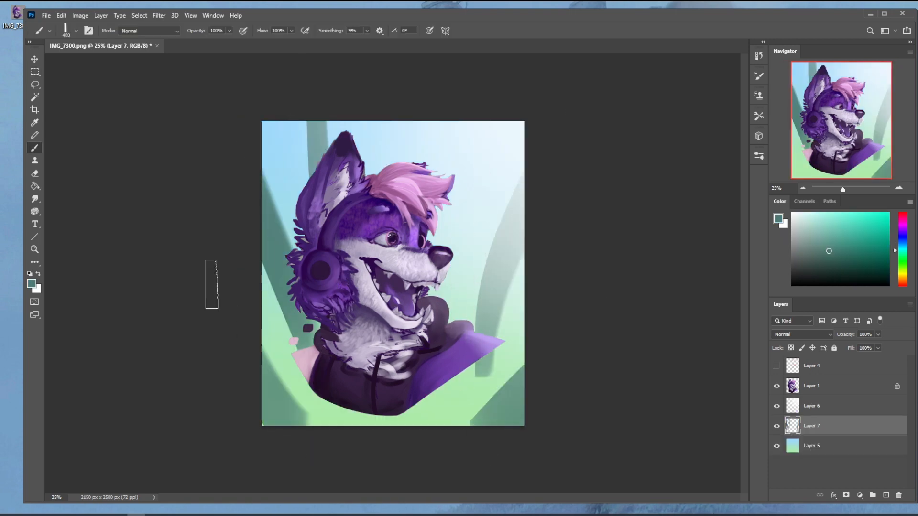
Step: Soften the painted background shapes with a Gaussian Blur and lower their layer's fill to 83%
{"action": "left_click", "coordinate": [174, 15]}
{"action": "mouse_move", "coordinate": [160, 15]}
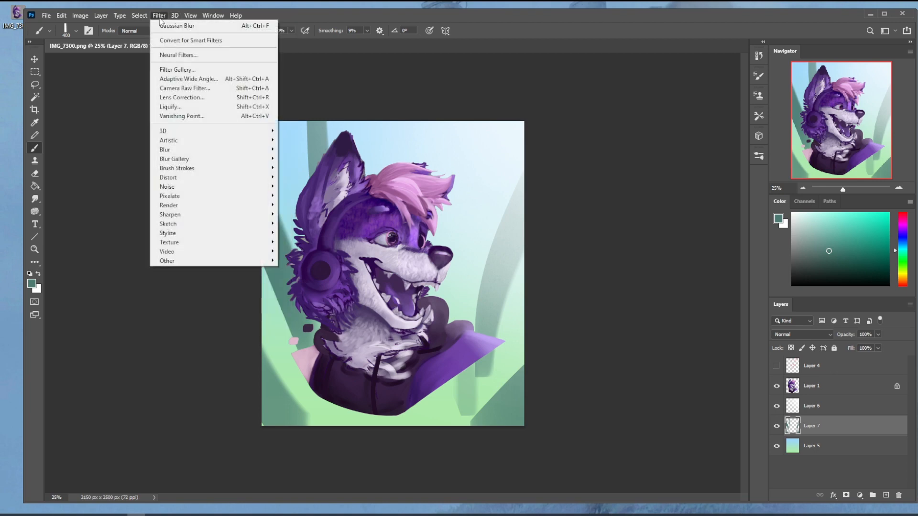
{"action": "mouse_move", "coordinate": [192, 150]}
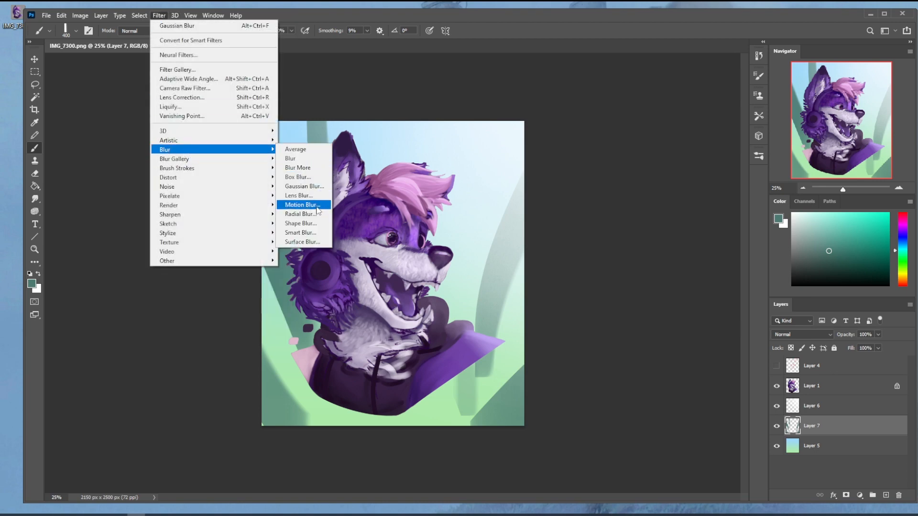
{"action": "left_click", "coordinate": [306, 186]}
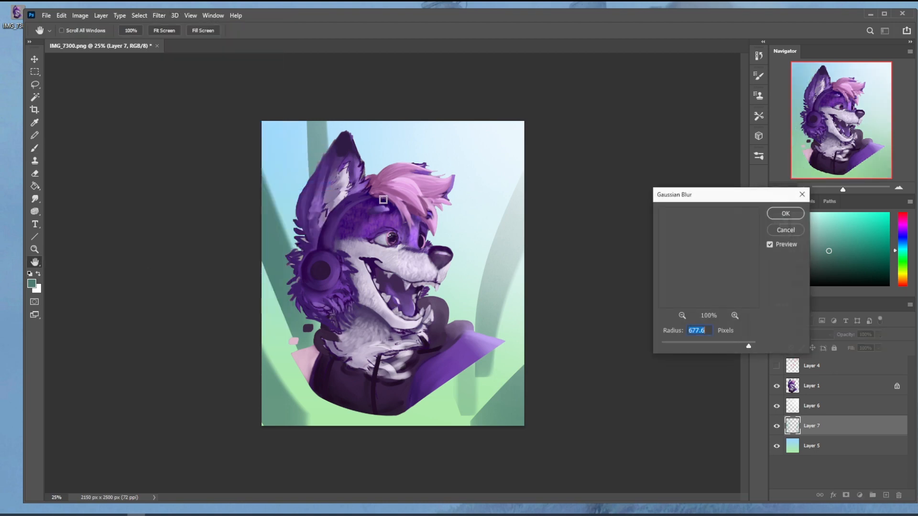
{"action": "left_click", "coordinate": [727, 343]}
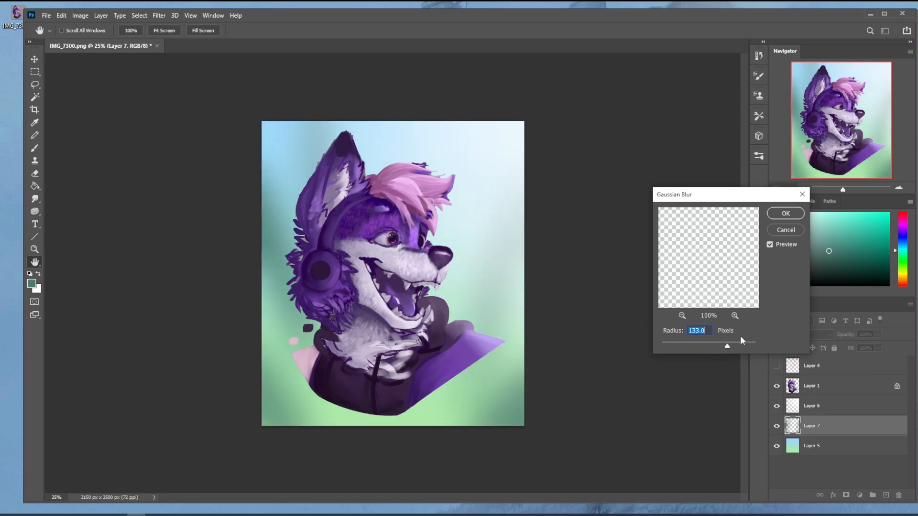
{"action": "left_click_drag", "start_coordinate": [725, 346], "coordinate": [722, 345]}
{"action": "left_click", "coordinate": [790, 214]}
{"action": "left_click", "coordinate": [878, 348]}
{"action": "left_click_drag", "start_coordinate": [881, 359], "coordinate": [872, 360]}
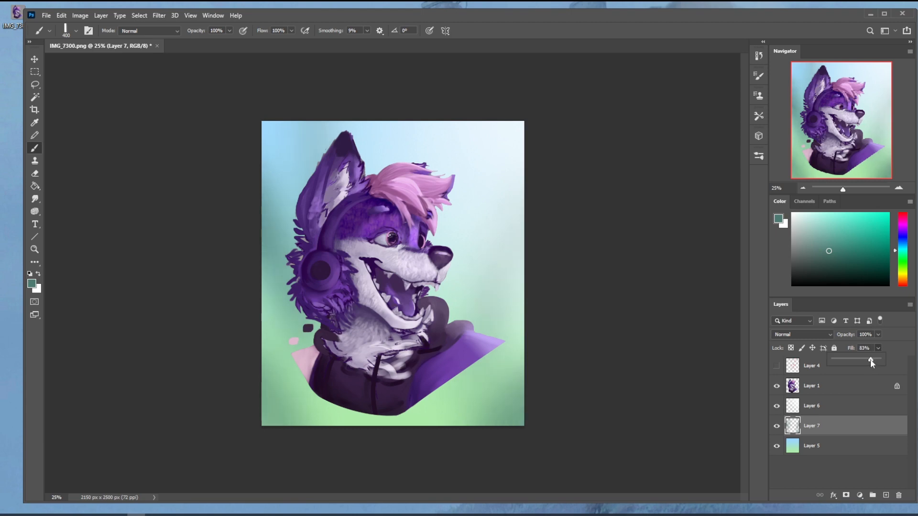
Step: Make the character layer active with the Brush tool and briefly show the red markup layer for comparison
{"action": "right_click", "coordinate": [383, 250]}
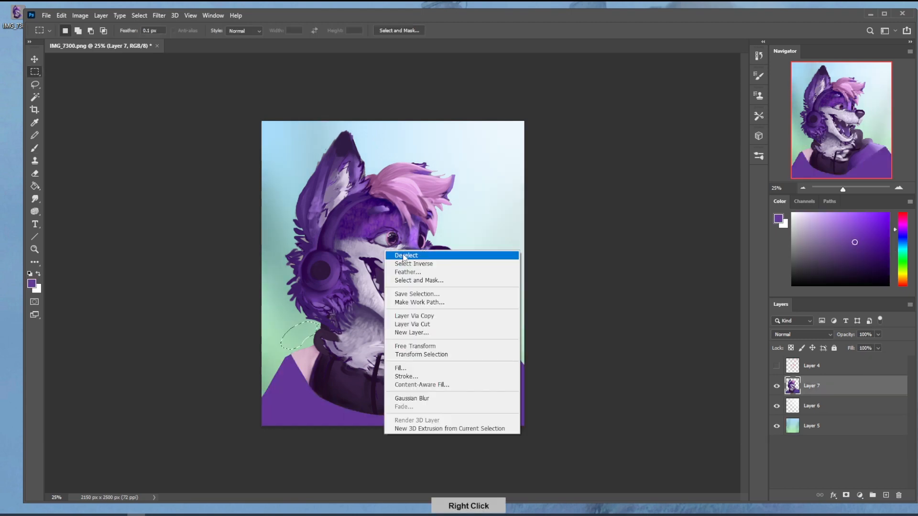
{"action": "left_click", "coordinate": [400, 254]}
{"action": "left_click", "coordinate": [875, 405]}
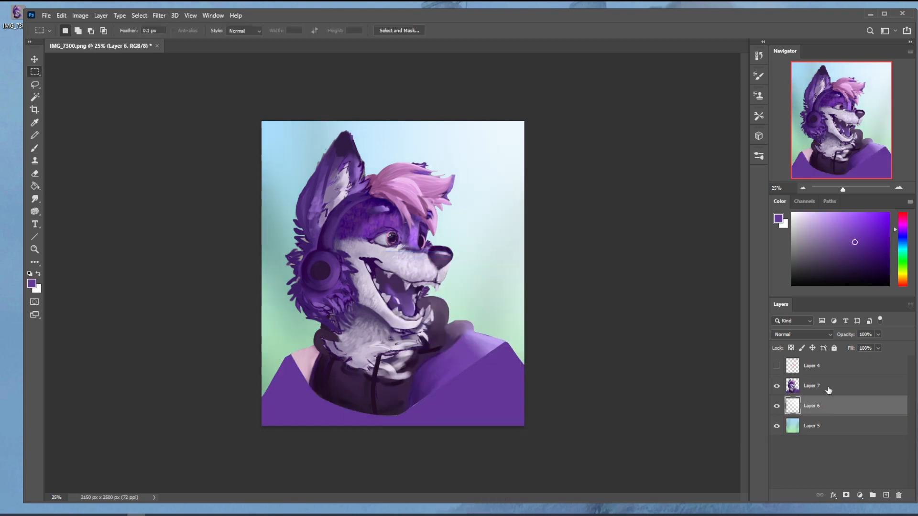
{"action": "left_click", "coordinate": [829, 390]}
{"action": "key", "text": "b"}
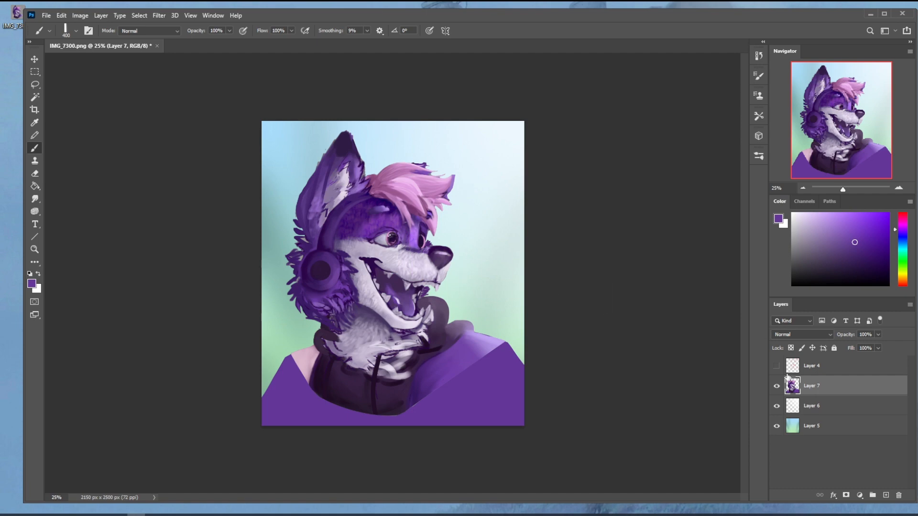
{"action": "left_click", "coordinate": [777, 366]}
{"action": "left_click", "coordinate": [777, 366]}
Step: Switch to PortraitStudio and scale the sphere up evenly as a simple model of the character's head
{"action": "left_click", "coordinate": [156, 514]}
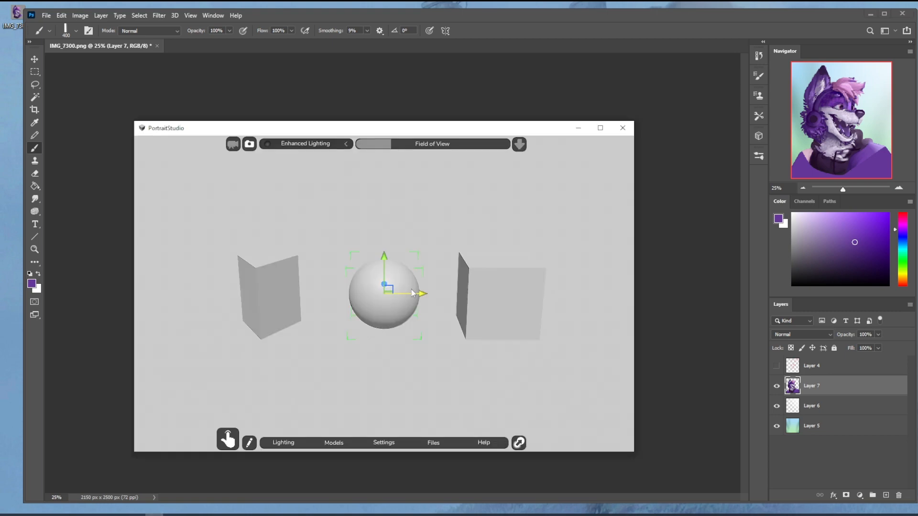
{"action": "key", "text": "e"}
{"action": "key", "text": "r"}
{"action": "left_click_drag", "start_coordinate": [384, 295], "coordinate": [440, 310]}
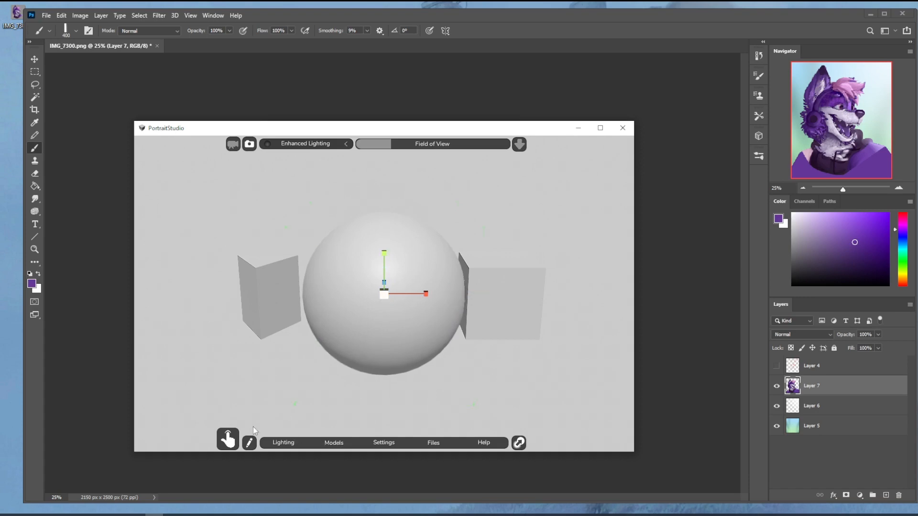
{"action": "left_click", "coordinate": [230, 438]}
{"action": "left_click_drag", "start_coordinate": [384, 411], "coordinate": [378, 411]}
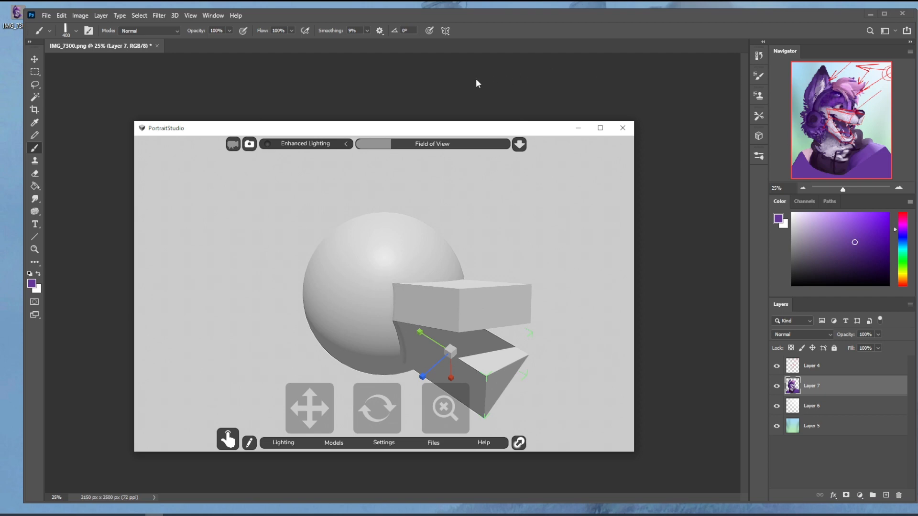
Step: Switch back to Photoshop, hide the red markup layer and choose the 500 brush from the skin and blending brushes
{"action": "left_click", "coordinate": [450, 74]}
{"action": "left_click", "coordinate": [777, 366]}
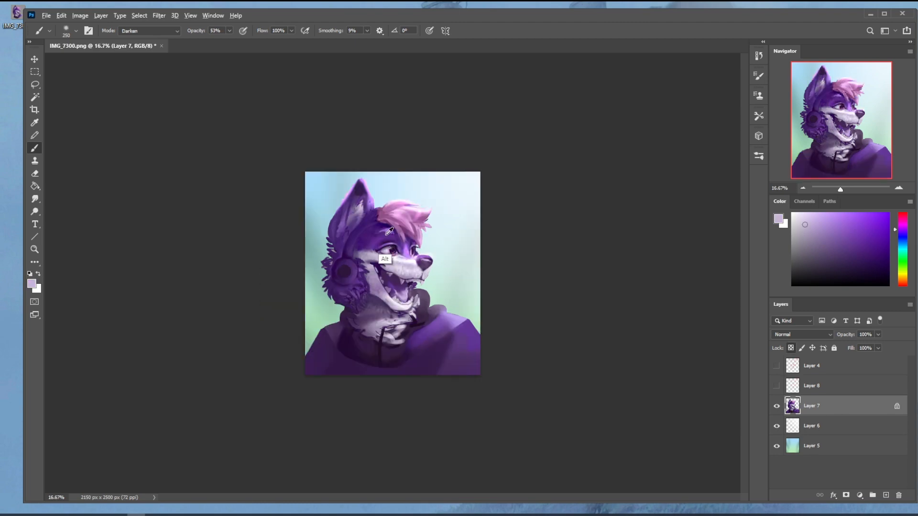
{"action": "left_click", "coordinate": [393, 225], "text": "alt"}
{"action": "right_click", "coordinate": [393, 224]}
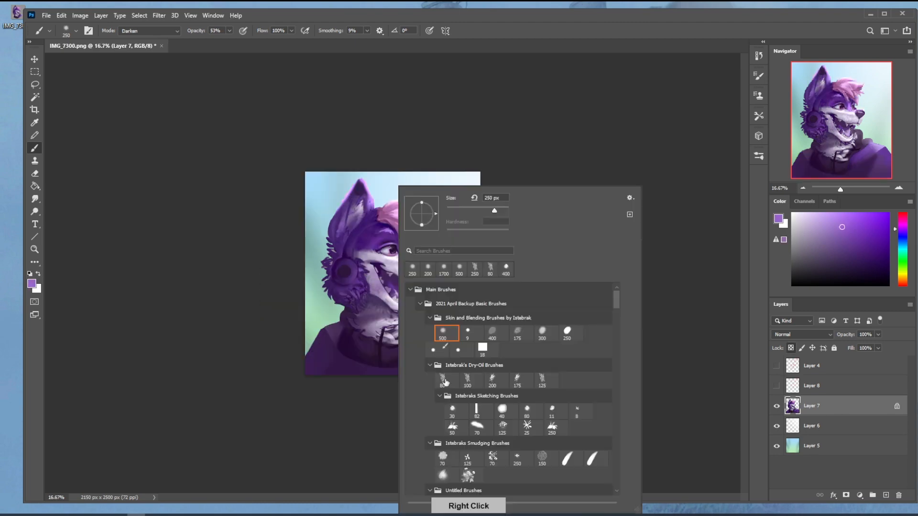
{"action": "double_click", "coordinate": [447, 334]}
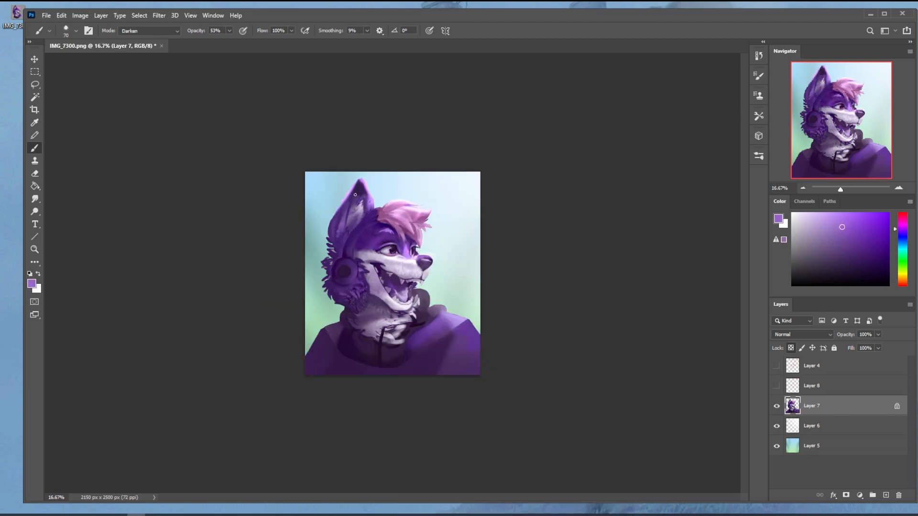
Step: Set the brush mode to Normal and paint dark purple shading inside the near ear
{"action": "left_click", "coordinate": [165, 33]}
{"action": "left_click_drag", "start_coordinate": [360, 193], "coordinate": [350, 211]}
{"action": "left_click", "coordinate": [349, 231], "text": "alt"}
{"action": "left_click_drag", "start_coordinate": [349, 226], "coordinate": [357, 211]}
{"action": "left_click", "coordinate": [350, 230], "text": "alt"}
{"action": "left_click_drag", "start_coordinate": [356, 228], "coordinate": [354, 213]}
{"action": "left_click", "coordinate": [356, 224], "text": "alt"}
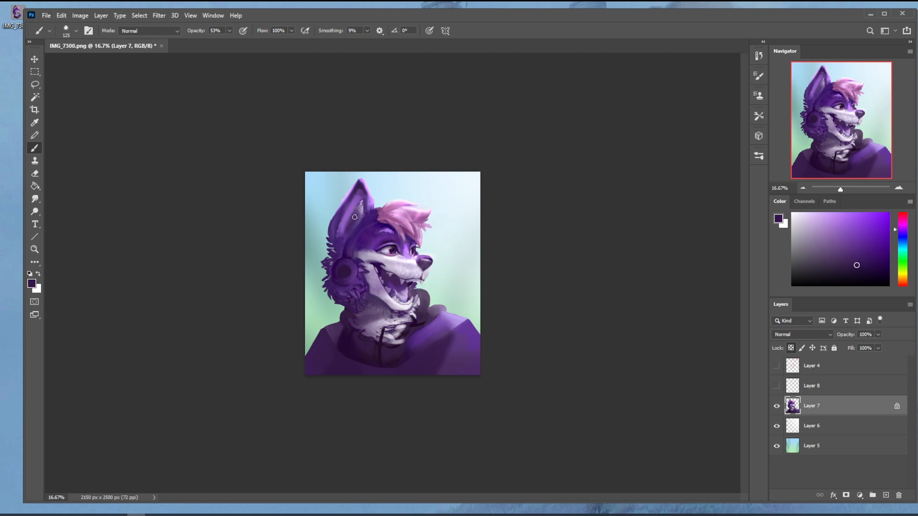
Step: Set the brush opacity to 55% and deepen the inner ear and its edge with purples sampled from the character
{"action": "left_click", "coordinate": [399, 240], "text": "alt"}
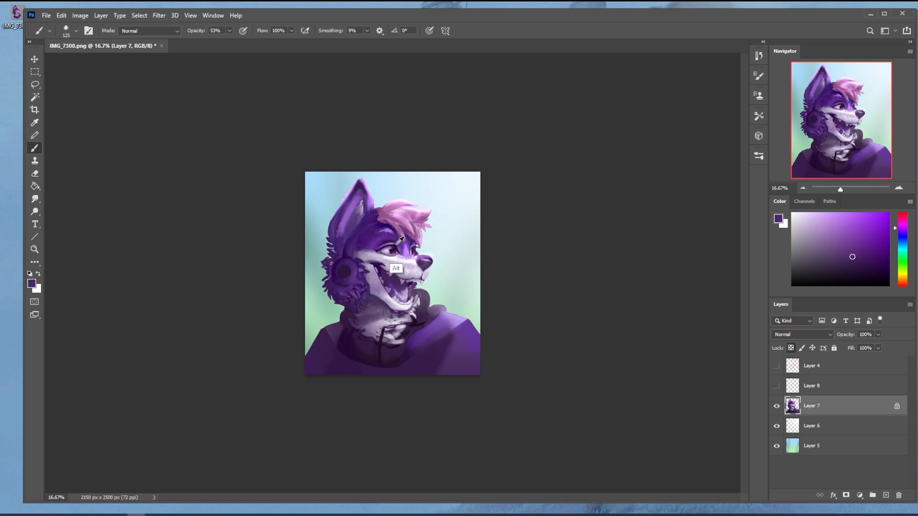
{"action": "left_click", "coordinate": [395, 245], "text": "alt"}
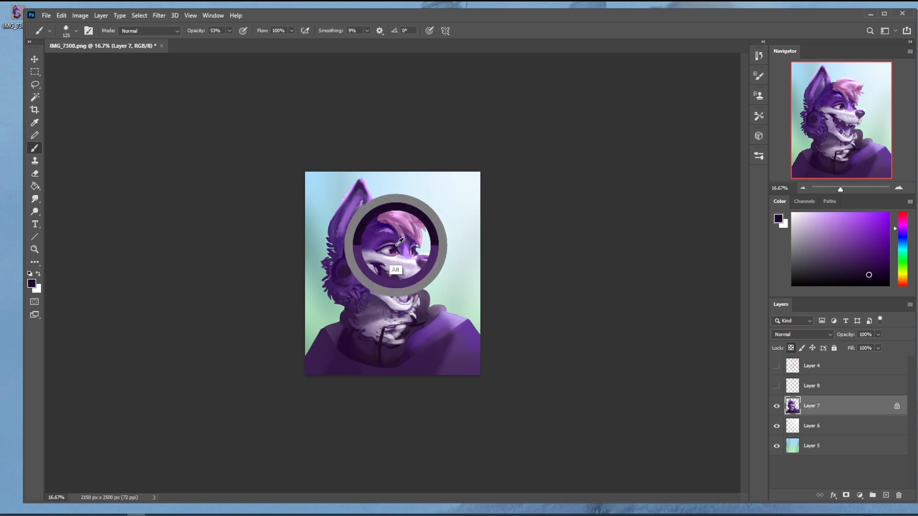
{"action": "left_click", "coordinate": [229, 31]}
{"action": "left_click_drag", "start_coordinate": [229, 41], "coordinate": [231, 42]}
{"action": "left_click_drag", "start_coordinate": [354, 219], "coordinate": [359, 201]}
{"action": "key", "text": "ctrl+z"}
{"action": "left_click", "coordinate": [360, 190], "text": "alt"}
{"action": "left_click_drag", "start_coordinate": [364, 190], "coordinate": [369, 203]}
{"action": "left_click", "coordinate": [349, 251], "text": "alt"}
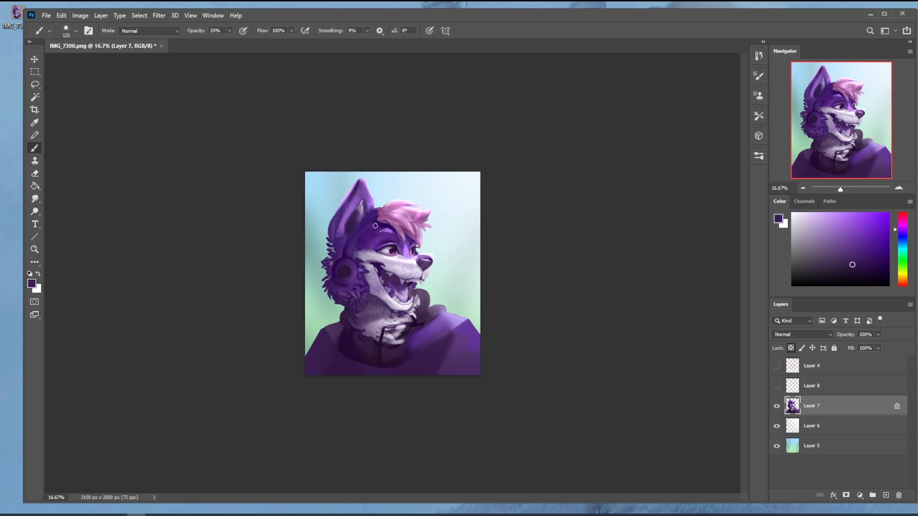
{"action": "left_click", "coordinate": [355, 218], "text": "alt"}
{"action": "left_click_drag", "start_coordinate": [354, 218], "coordinate": [362, 207]}
Step: Lasso the near ear and duplicate it onto a new layer
{"action": "key", "text": "l"}
{"action": "mouse_move", "coordinate": [382, 194]}
{"action": "left_mouse_down"}
{"action": "mouse_move", "coordinate": [330, 260]}
{"action": "mouse_move", "coordinate": [382, 194]}
{"action": "left_mouse_up"}
{"action": "key", "text": "ctrl+j"}
Step: Transform and tilt the copied ear onto the far side of the head and place its layer beneath the character layer
{"action": "key", "text": "ctrl+t"}
{"action": "right_click", "coordinate": [355, 211]}
{"action": "left_click", "coordinate": [391, 376]}
{"action": "left_click_drag", "start_coordinate": [350, 216], "coordinate": [425, 217]}
{"action": "left_click_drag", "start_coordinate": [439, 167], "coordinate": [474, 162]}
{"action": "left_click", "coordinate": [487, 32]}
{"action": "left_click_drag", "start_coordinate": [811, 405], "coordinate": [827, 430]}
{"action": "left_click_drag", "start_coordinate": [414, 197], "coordinate": [403, 203]}
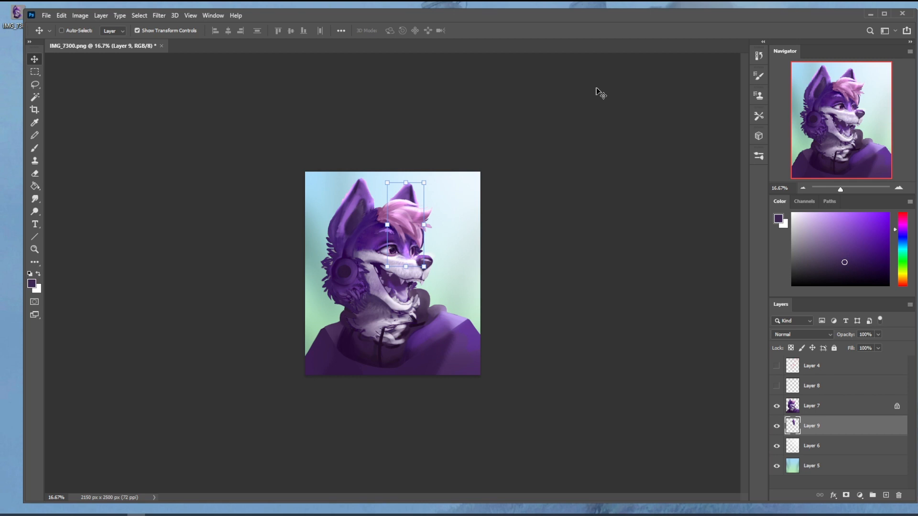
{"action": "key", "text": "e"}
{"action": "right_click", "coordinate": [407, 230]}
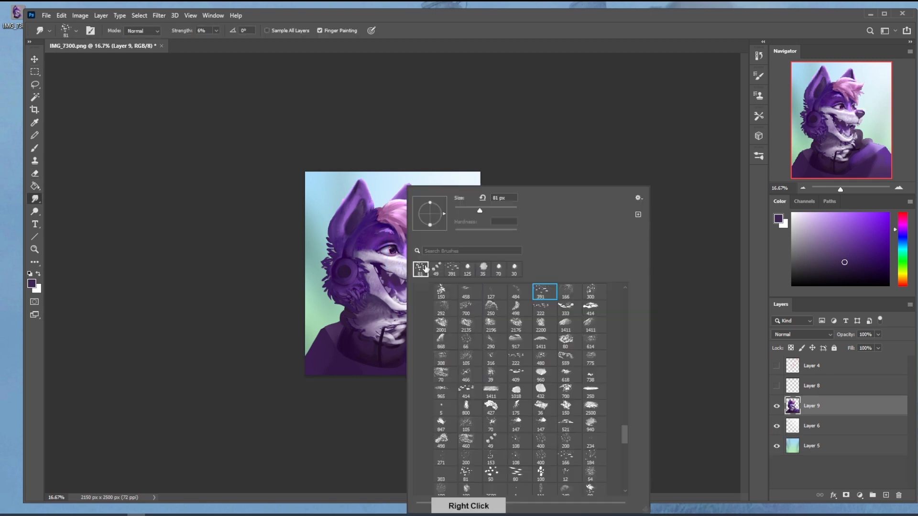
{"action": "left_click", "coordinate": [546, 115]}
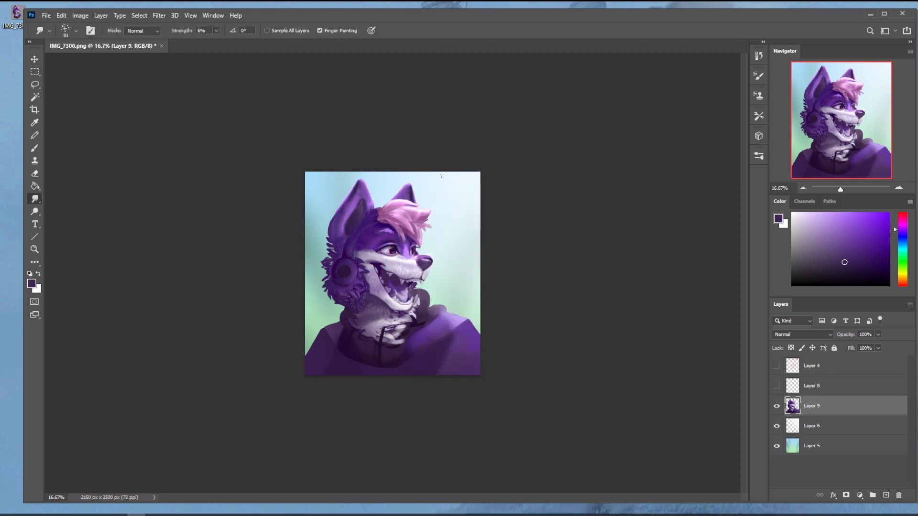
Step: Set the Smudge tool to size 150 and 89% strength and pull the cheek fur around the headphone outward
{"action": "key", "text": "ctrl+plus"}
{"action": "key", "text": "bracketright"}
{"action": "key", "text": "bracketright"}
{"action": "key", "text": "bracketright"}
{"action": "key", "text": "bracketright"}
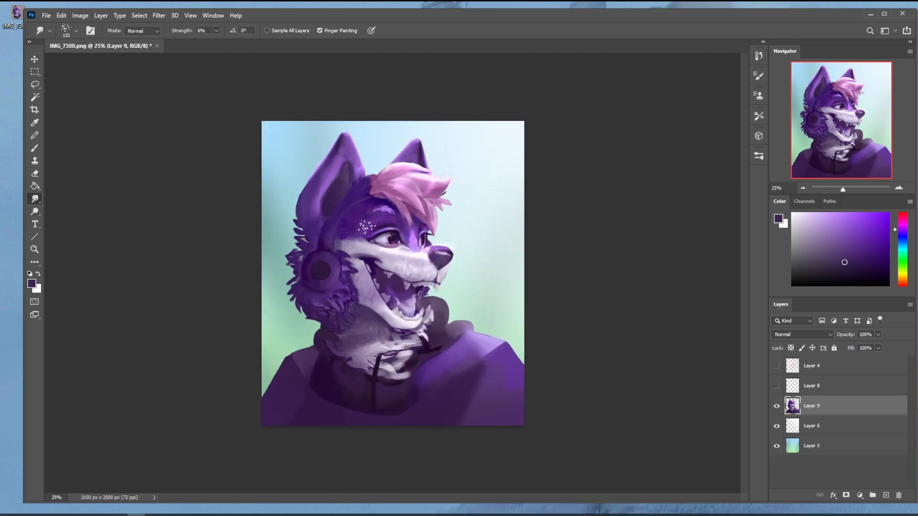
{"action": "left_click", "coordinate": [216, 31]}
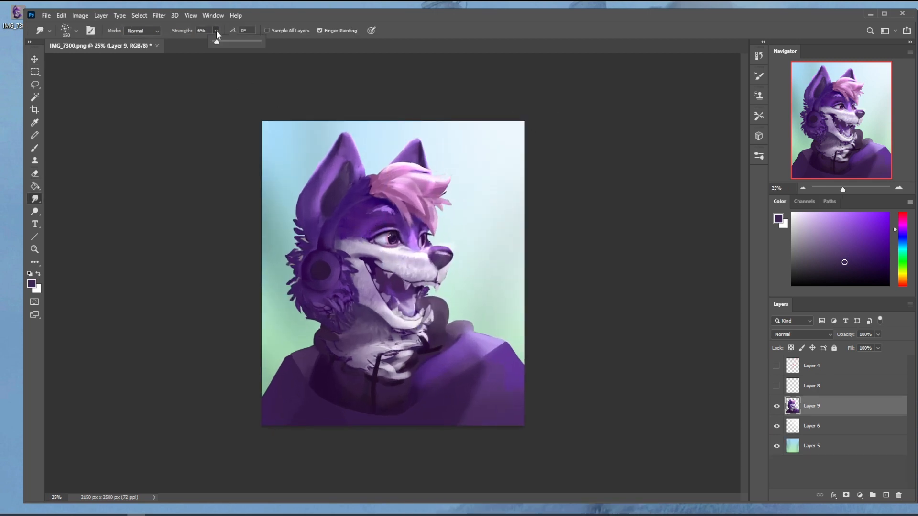
{"action": "left_click", "coordinate": [243, 41]}
{"action": "left_click", "coordinate": [301, 226]}
{"action": "key", "text": "ctrl+z"}
{"action": "left_click", "coordinate": [291, 253]}
{"action": "mouse_move", "coordinate": [297, 276]}
{"action": "left_mouse_down"}
{"action": "mouse_move", "coordinate": [288, 299]}
{"action": "mouse_move", "coordinate": [307, 305]}
{"action": "mouse_move", "coordinate": [312, 327]}
{"action": "mouse_move", "coordinate": [304, 301]}
{"action": "mouse_move", "coordinate": [311, 311]}
{"action": "mouse_move", "coordinate": [315, 293]}
{"action": "mouse_move", "coordinate": [323, 326]}
{"action": "mouse_move", "coordinate": [318, 300]}
{"action": "mouse_move", "coordinate": [309, 318]}
{"action": "left_mouse_up"}
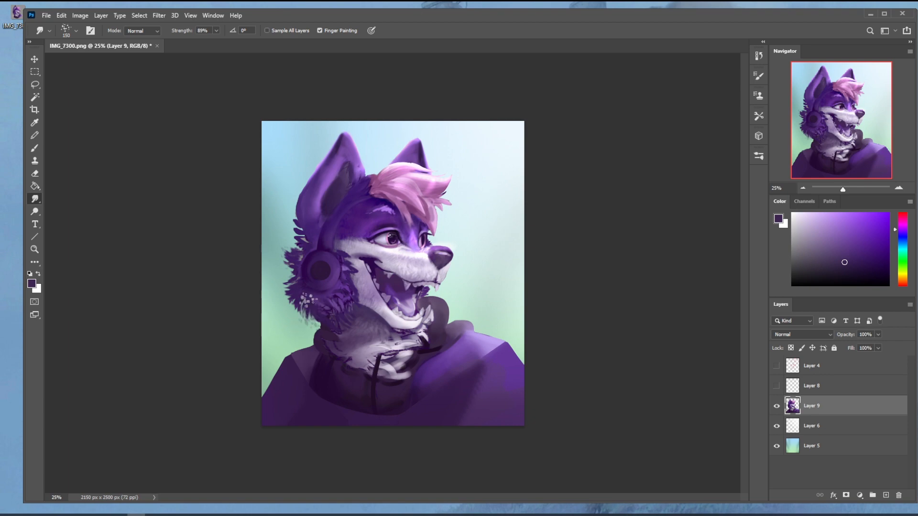
Step: Erase stray fur at the outer edge of the cheek beside the headphone
{"action": "key", "text": "e"}
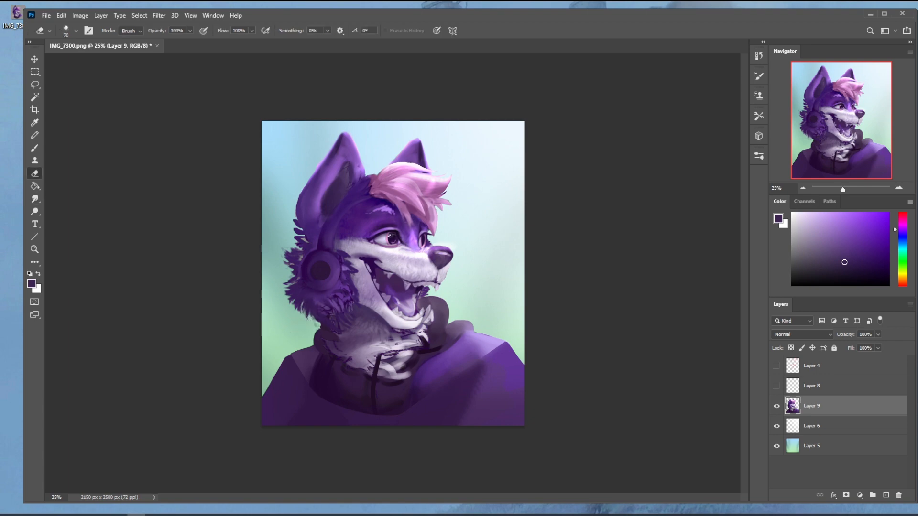
{"action": "left_click_drag", "start_coordinate": [293, 278], "coordinate": [290, 276]}
{"action": "right_click", "coordinate": [300, 249]}
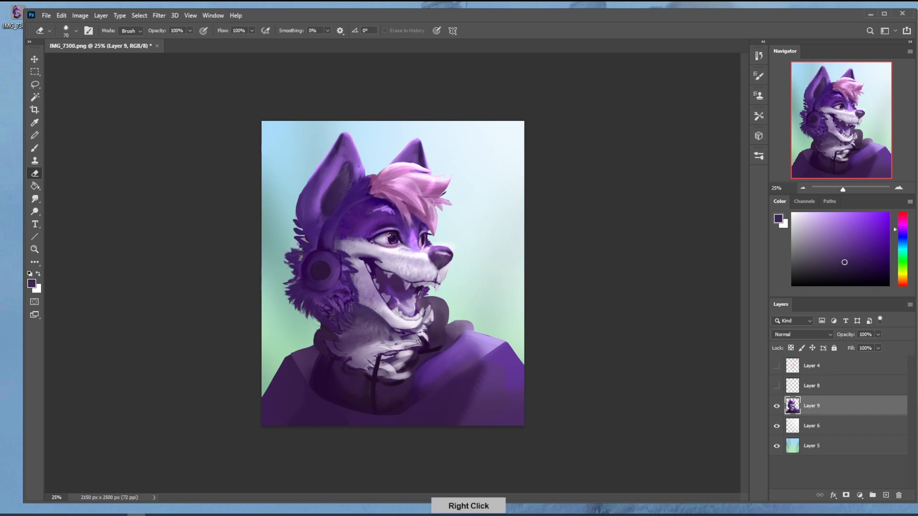
Step: Smudge the fur edges around the headphone and neck into finer tufts and reduce the smudge brush size to 100
{"action": "left_click", "coordinate": [34, 201]}
{"action": "left_click_drag", "start_coordinate": [304, 239], "coordinate": [296, 246]}
{"action": "left_click_drag", "start_coordinate": [301, 253], "coordinate": [291, 250]}
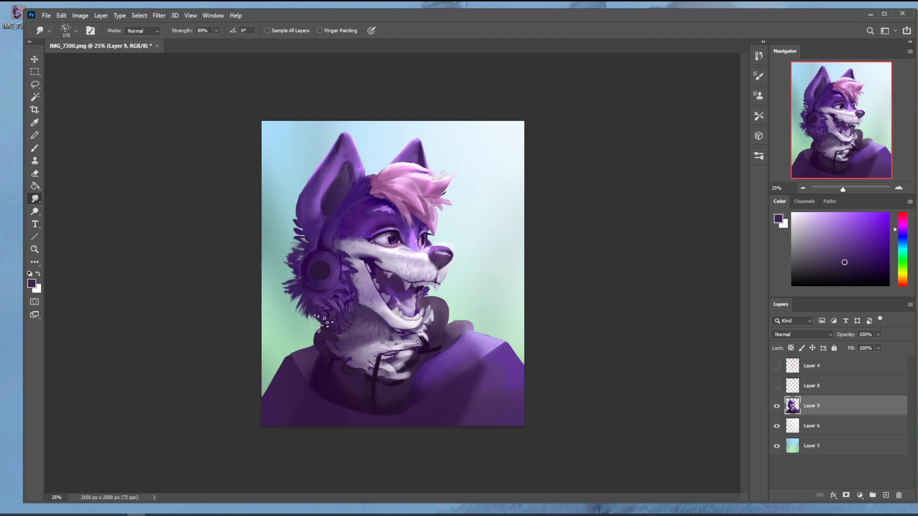
{"action": "left_click_drag", "start_coordinate": [322, 332], "coordinate": [312, 323]}
{"action": "left_click_drag", "start_coordinate": [303, 279], "coordinate": [296, 264]}
{"action": "key", "text": "bracketleft"}
{"action": "key", "text": "bracketleft"}
{"action": "key", "text": "bracketleft"}
{"action": "key", "text": "bracketleft"}
{"action": "key", "text": "bracketleft"}
{"action": "key", "text": "bracketleft"}
{"action": "key", "text": "ctrl+minus"}
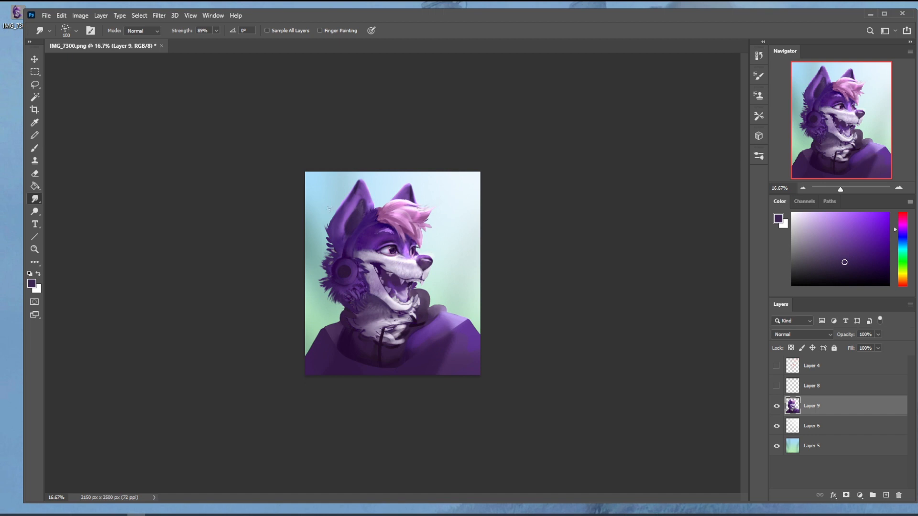
Step: Enlarge the smudge brush by five size increments
{"action": "key", "text": "bracketright"}
{"action": "key", "text": "bracketright"}
{"action": "key", "text": "bracketright"}
{"action": "key", "text": "bracketright"}
{"action": "key", "text": "bracketright"}
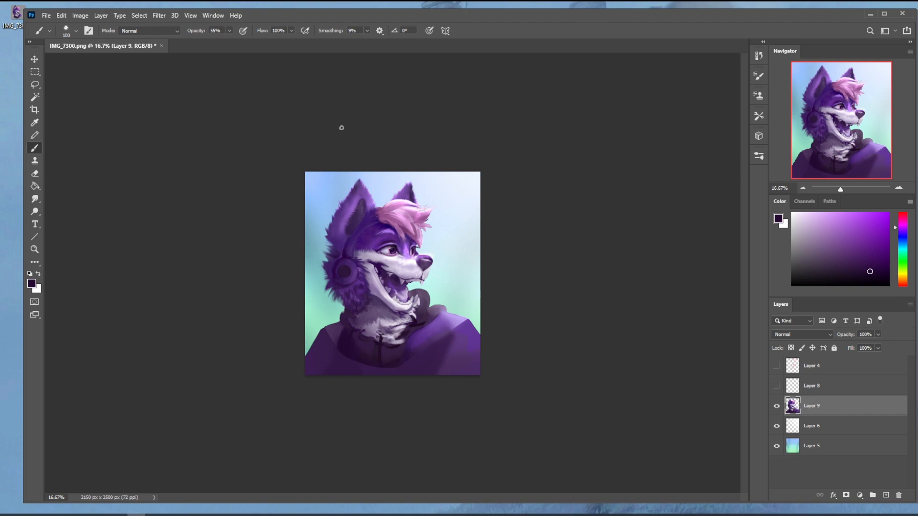
Step: Return to the Smudge tool and pick a recently used brush preset at size 150
{"action": "key", "text": "e"}
{"action": "right_click", "coordinate": [336, 188]}
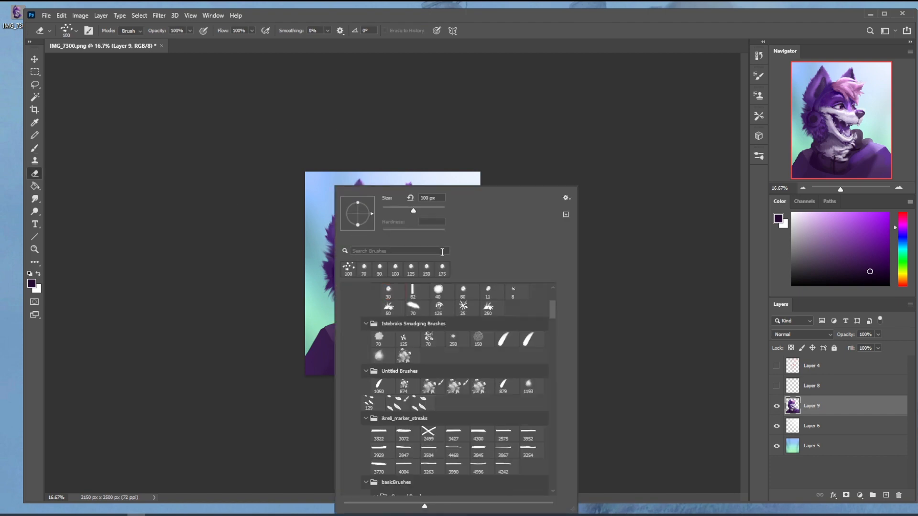
{"action": "left_click", "coordinate": [34, 199]}
{"action": "right_click", "coordinate": [389, 188]}
{"action": "left_click", "coordinate": [405, 269]}
{"action": "left_click", "coordinate": [480, 89]}
{"action": "key", "text": "bracketright"}
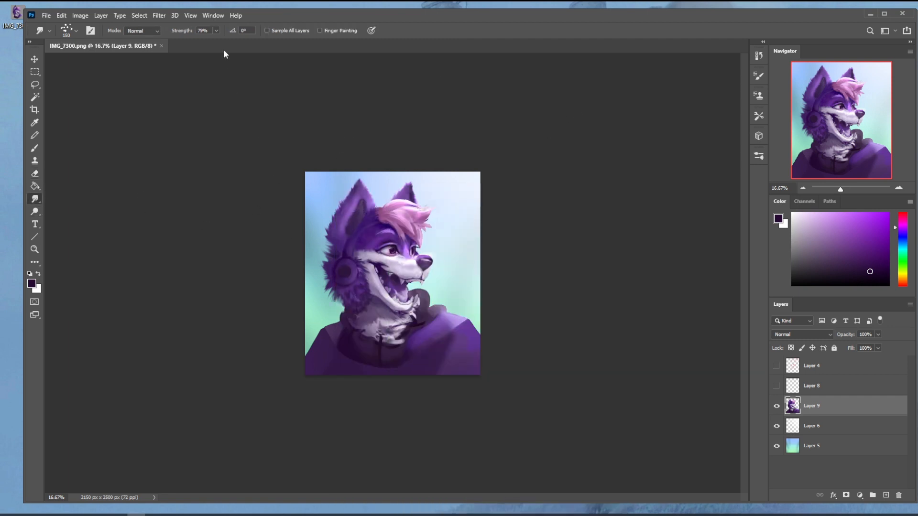
Step: Adjust the Smudge strength, shrink the brush by two size increments and blend the fur on the lower cheek and beside the eye
{"action": "left_click", "coordinate": [216, 30]}
{"action": "key", "text": "bracketleft"}
{"action": "key", "text": "bracketleft"}
{"action": "left_click", "coordinate": [216, 30]}
{"action": "left_click", "coordinate": [354, 305]}
{"action": "left_click", "coordinate": [216, 31]}
{"action": "left_click", "coordinate": [224, 42]}
{"action": "left_click", "coordinate": [365, 242]}
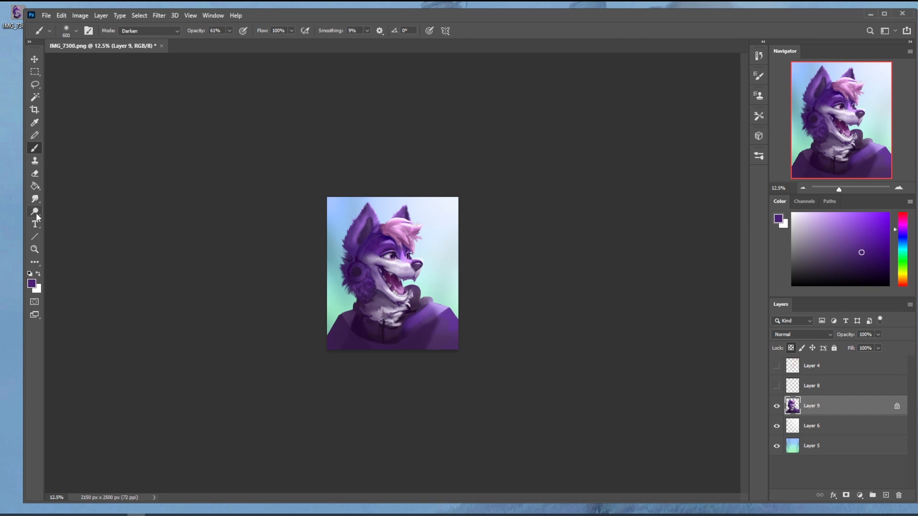
Step: Dodge highlights on the muzzle and hair with the Highlights range, 24% exposure and a smaller brush, undoing the first trial stroke
{"action": "left_click", "coordinate": [35, 211]}
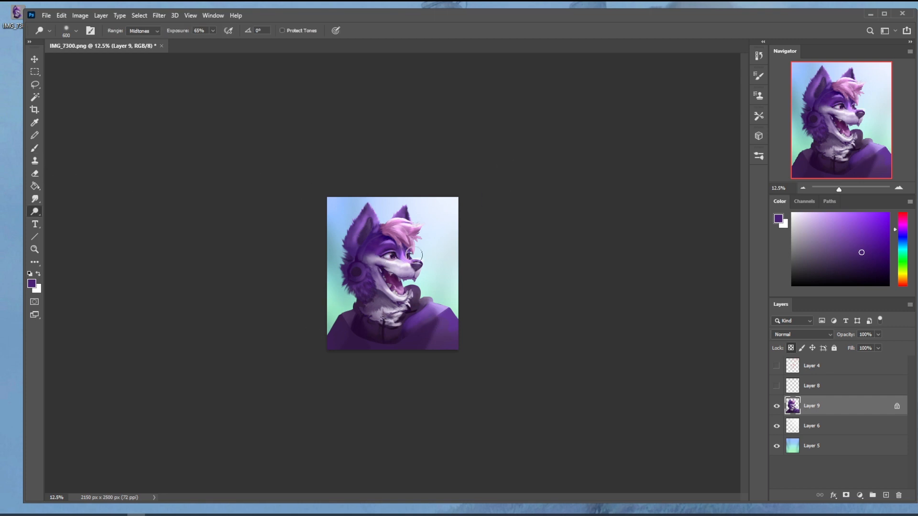
{"action": "left_click", "coordinate": [152, 32]}
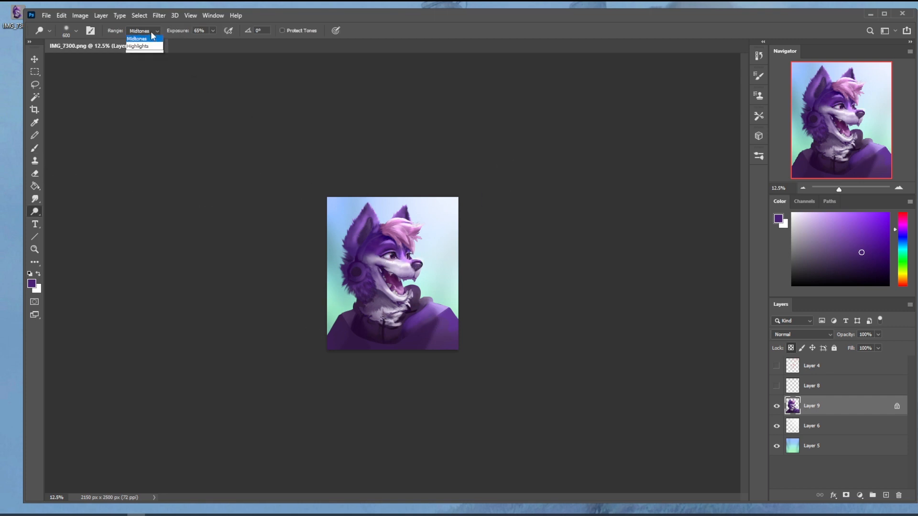
{"action": "left_click", "coordinate": [145, 53]}
{"action": "left_click_drag", "start_coordinate": [419, 262], "coordinate": [403, 261]}
{"action": "key", "text": "ctrl+z"}
{"action": "key", "text": "bracketleft"}
{"action": "key", "text": "bracketleft"}
{"action": "key", "text": "bracketleft"}
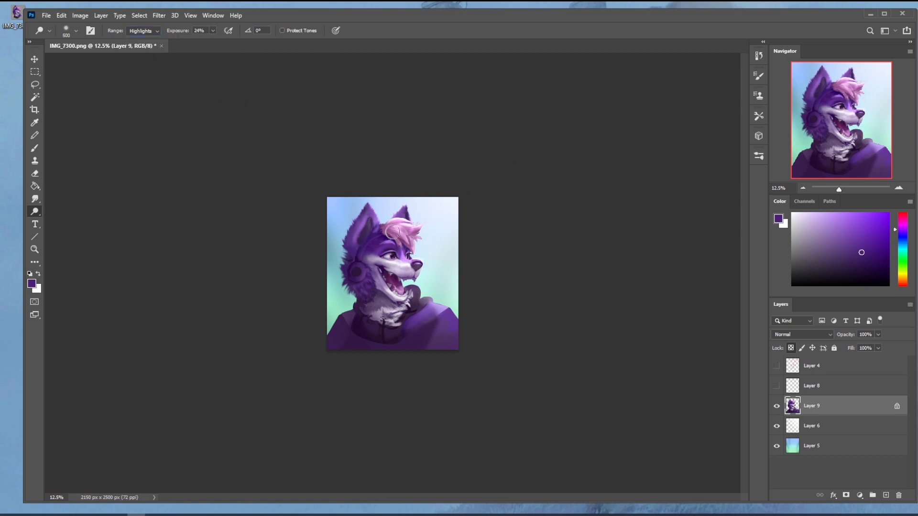
{"action": "left_click_drag", "start_coordinate": [414, 261], "coordinate": [401, 261]}
{"action": "left_click_drag", "start_coordinate": [414, 221], "coordinate": [388, 219]}
Step: Raise the Dodge exposure to 100%, enlarge the brush and brighten the outer edges of both ears
{"action": "mouse_move", "coordinate": [213, 31]}
{"action": "left_mouse_down"}
{"action": "mouse_move", "coordinate": [213, 40]}
{"action": "mouse_move", "coordinate": [305, 55]}
{"action": "left_mouse_up"}
{"action": "key", "text": "bracketright"}
{"action": "key", "text": "bracketright"}
{"action": "key", "text": "bracketright"}
{"action": "left_click_drag", "start_coordinate": [408, 205], "coordinate": [392, 215]}
{"action": "mouse_move", "coordinate": [377, 214]}
{"action": "left_mouse_down"}
{"action": "mouse_move", "coordinate": [369, 194]}
{"action": "mouse_move", "coordinate": [383, 226]}
{"action": "mouse_move", "coordinate": [357, 215]}
{"action": "mouse_move", "coordinate": [353, 225]}
{"action": "left_mouse_up"}
Step: Set the Dodge brush to size 400, try another highlight along the near ear's outer edge and undo it
{"action": "key", "text": "bracketright"}
{"action": "key", "text": "bracketright"}
{"action": "key", "text": "bracketright"}
{"action": "key", "text": "bracketleft"}
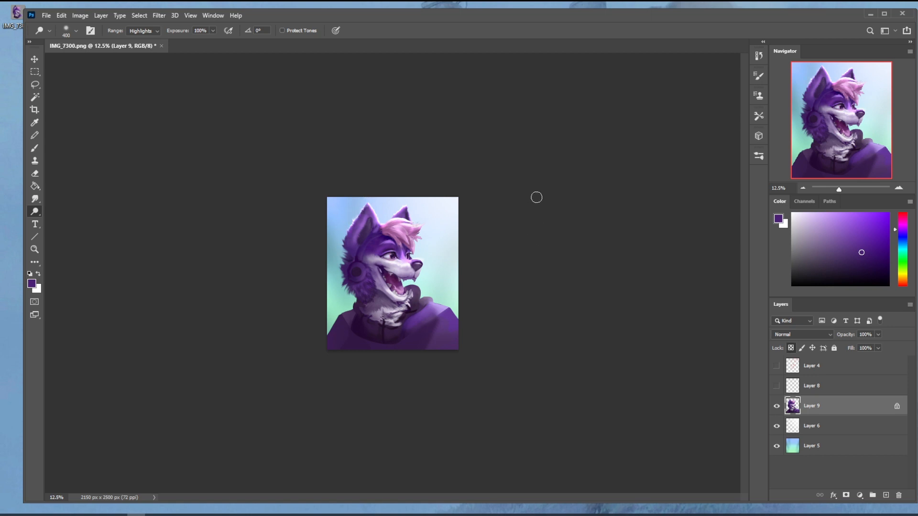
{"action": "key", "text": "ctrl+z"}
{"action": "left_click_drag", "start_coordinate": [367, 201], "coordinate": [353, 229]}
{"action": "key", "text": "ctrl+z"}
Step: Unlock Layer 9's transparent pixels and rework the near ear's fur edge with the Smudge, Eraser and Dodge tools
{"action": "left_click", "coordinate": [791, 348]}
{"action": "left_click", "coordinate": [35, 199]}
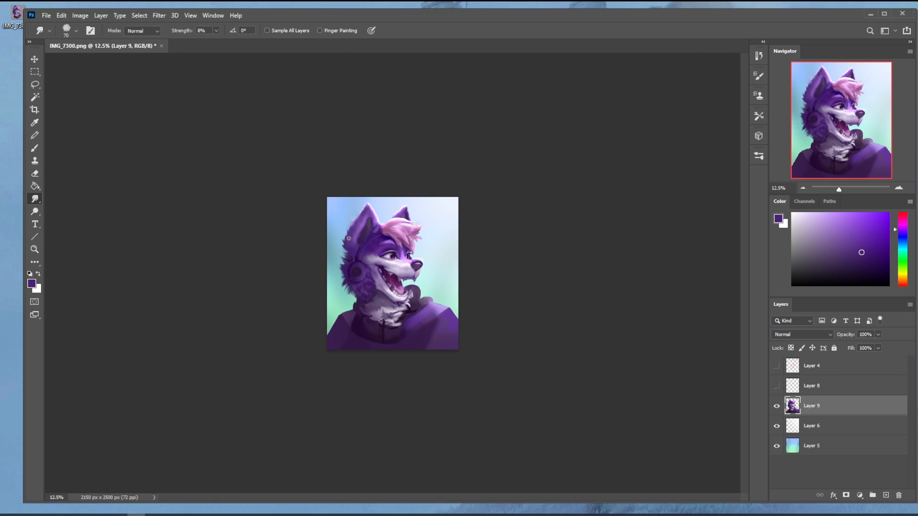
{"action": "key", "text": "e"}
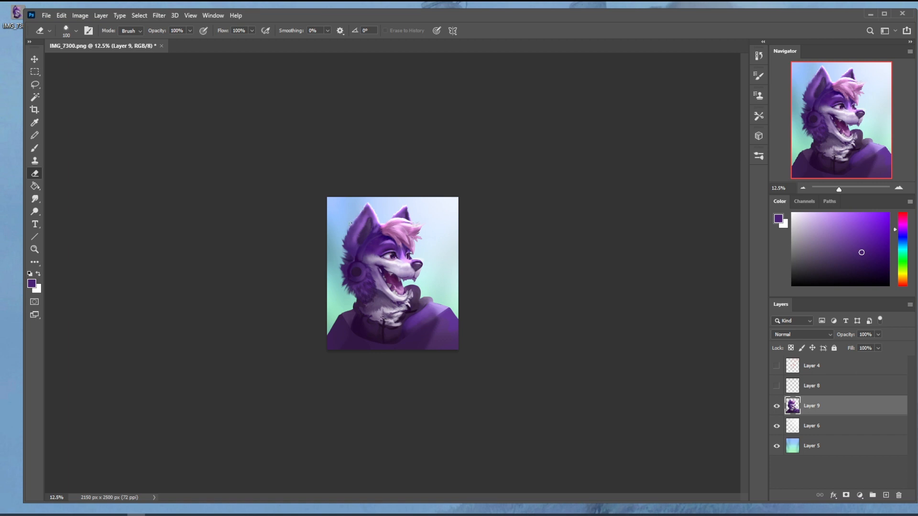
{"action": "key", "text": "o"}
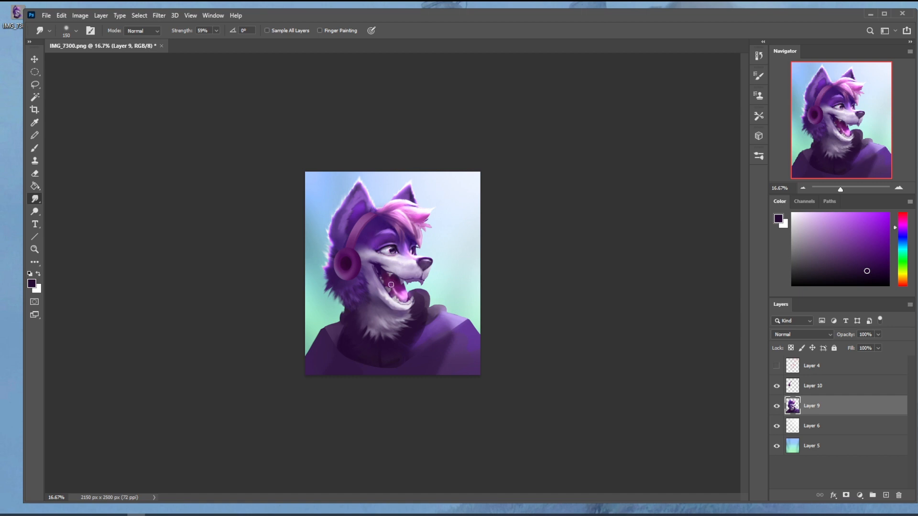
Step: Choose another Smudge brush preset, shrink it to size 40 and set its strength to 14% for refining the mouth area
{"action": "right_click", "coordinate": [353, 255]}
{"action": "left_click", "coordinate": [401, 457]}
{"action": "left_click", "coordinate": [572, 134]}
{"action": "key", "text": "bracketleft"}
{"action": "key", "text": "bracketleft"}
{"action": "left_click", "coordinate": [212, 31]}
{"action": "left_click", "coordinate": [190, 53]}
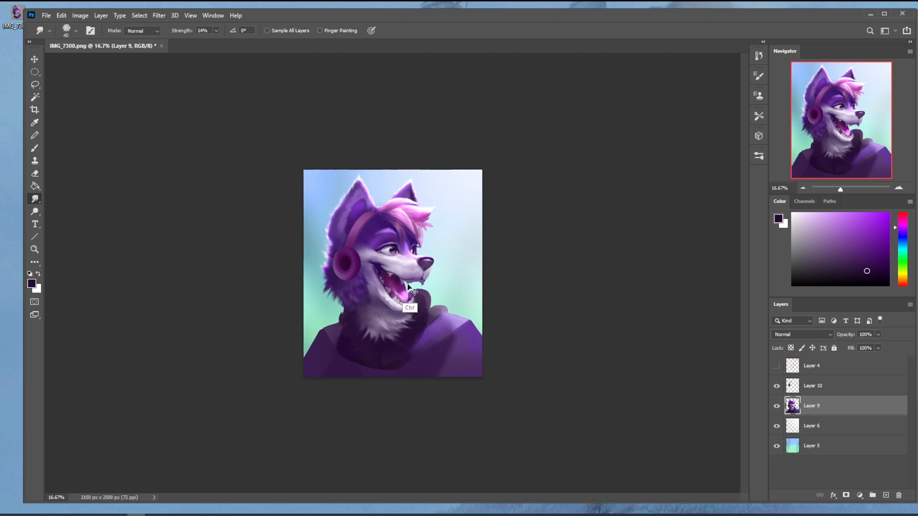
{"action": "scroll", "coordinate": [391, 275], "scroll_direction": "up", "scroll_amount": 3}
{"action": "scroll", "coordinate": [459, 245], "scroll_direction": "down", "scroll_amount": 3}
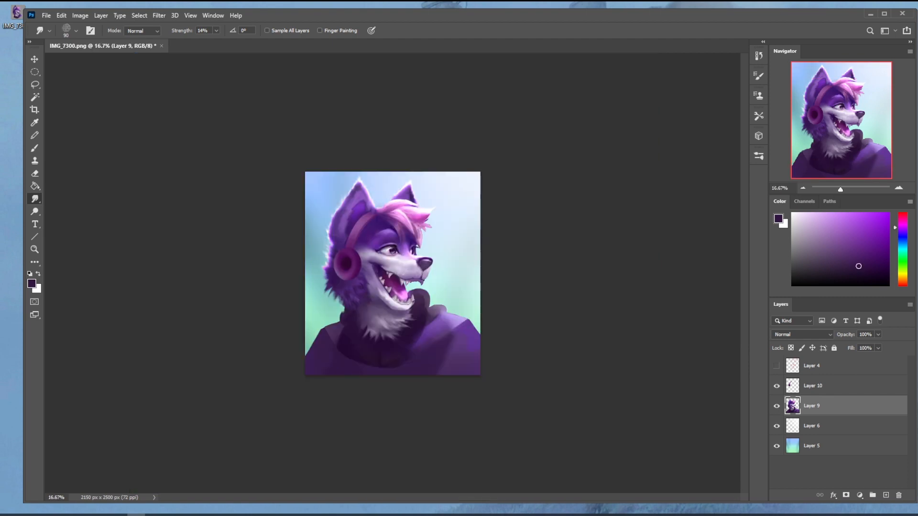
Step: Pick a brush preset, enlarge it, lower its opacity and dab a soft white glow over the background beside the far ear on Layer 12
{"action": "right_click", "coordinate": [427, 173]}
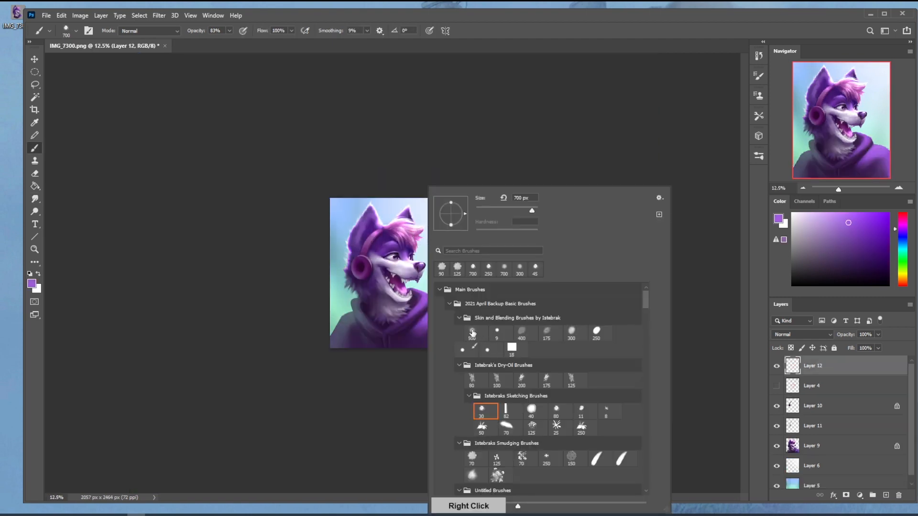
{"action": "key", "text": "bracketright"}
{"action": "key", "text": "bracketright"}
{"action": "key", "text": "bracketright"}
{"action": "key", "text": "bracketright"}
{"action": "key", "text": "bracketright"}
{"action": "key", "text": "bracketright"}
{"action": "key", "text": "bracketright"}
{"action": "key", "text": "bracketright"}
{"action": "key", "text": "bracketright"}
{"action": "key", "text": "bracketright"}
{"action": "key", "text": "bracketright"}
{"action": "key", "text": "bracketright"}
{"action": "key", "text": "bracketright"}
{"action": "key", "text": "bracketright"}
{"action": "key", "text": "bracketright"}
{"action": "key", "text": "bracketright"}
{"action": "key", "text": "bracketright"}
{"action": "key", "text": "bracketright"}
{"action": "key", "text": "bracketright"}
{"action": "key", "text": "bracketright"}
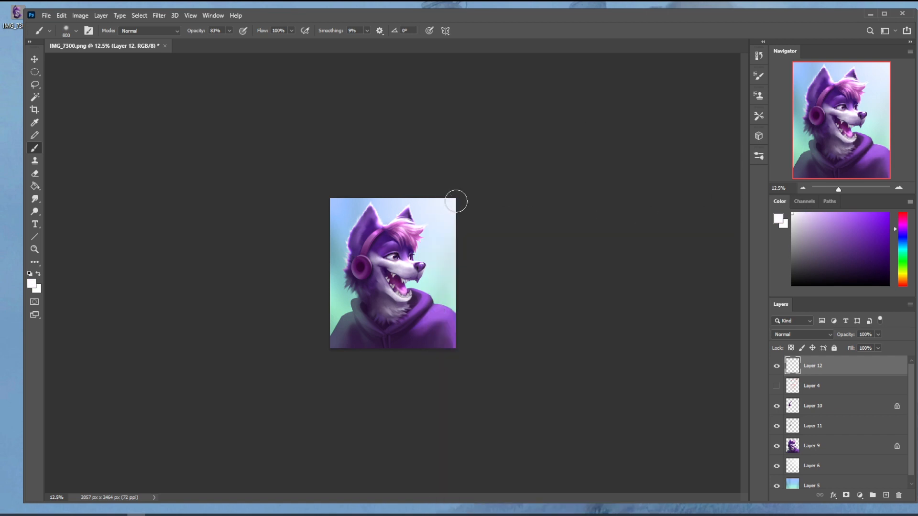
{"action": "left_click", "coordinate": [462, 176]}
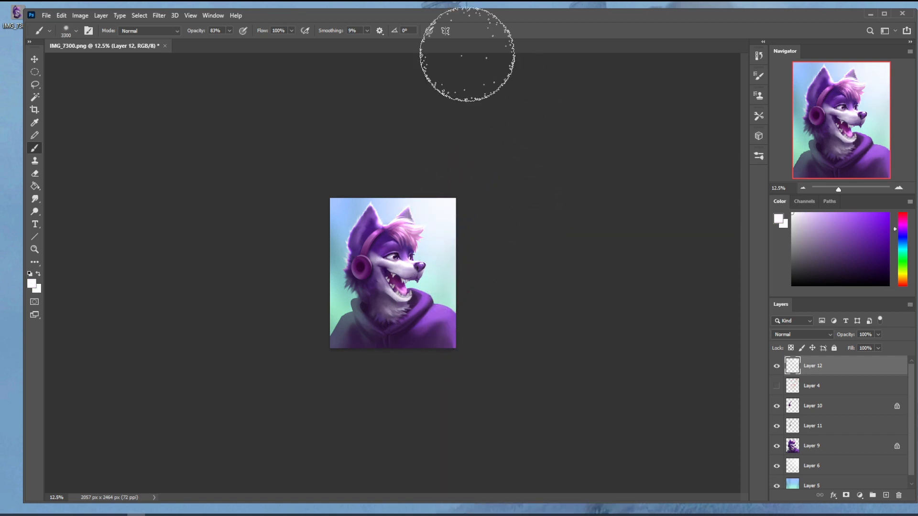
{"action": "key", "text": "ctrl+z"}
{"action": "left_click", "coordinate": [230, 31]}
{"action": "left_click_drag", "start_coordinate": [219, 42], "coordinate": [213, 42]}
{"action": "left_click", "coordinate": [445, 185]}
{"action": "left_click", "coordinate": [461, 185]}
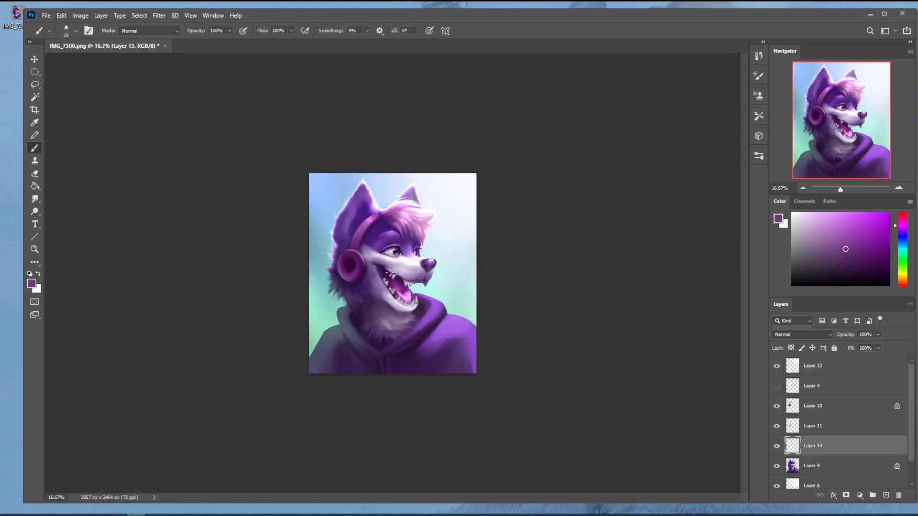
Step: Pick a saturated magenta and check the hidden Layer 4 by toggling its visibility
{"action": "left_click", "coordinate": [888, 214]}
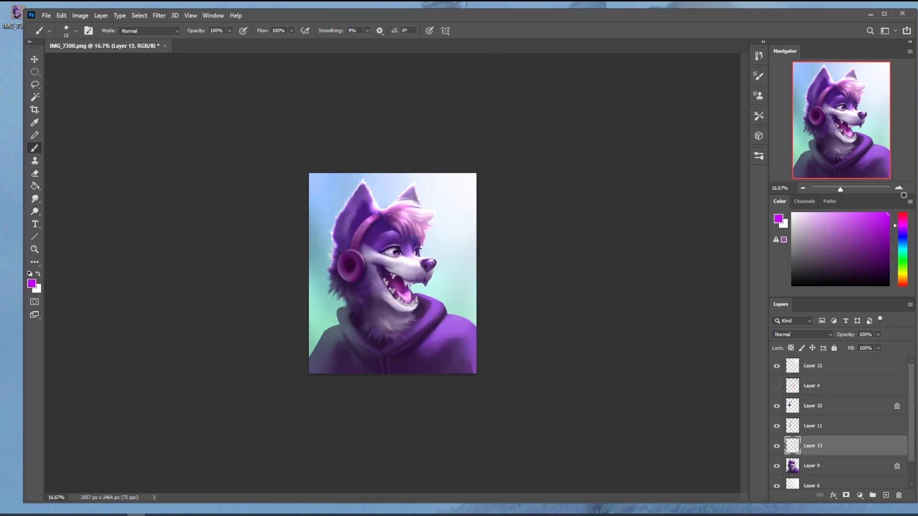
{"action": "left_click", "coordinate": [777, 386]}
{"action": "left_click", "coordinate": [777, 386]}
{"action": "left_click", "coordinate": [777, 387]}
{"action": "left_click", "coordinate": [778, 386]}
Step: Flatten the image into a single background layer, discarding the hidden Layer 4
{"action": "left_click", "coordinate": [806, 387]}
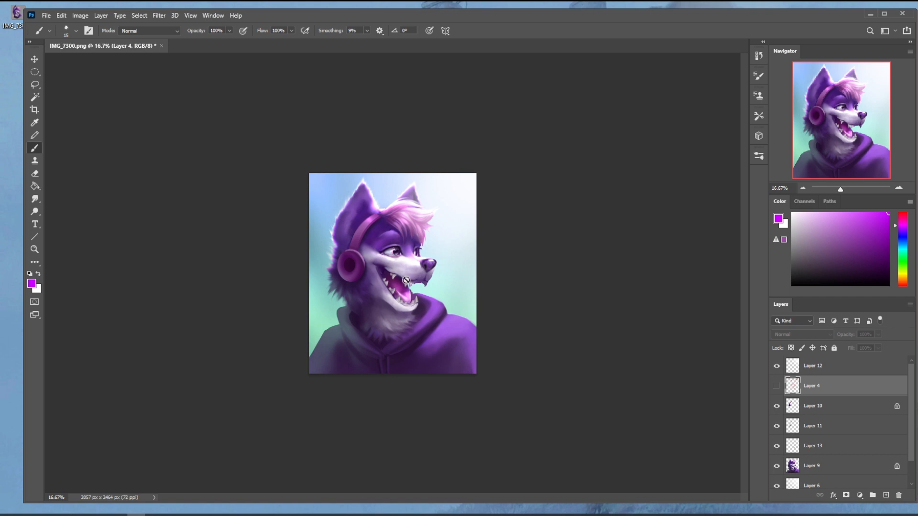
{"action": "left_click", "coordinate": [818, 467]}
{"action": "right_click", "coordinate": [823, 395]}
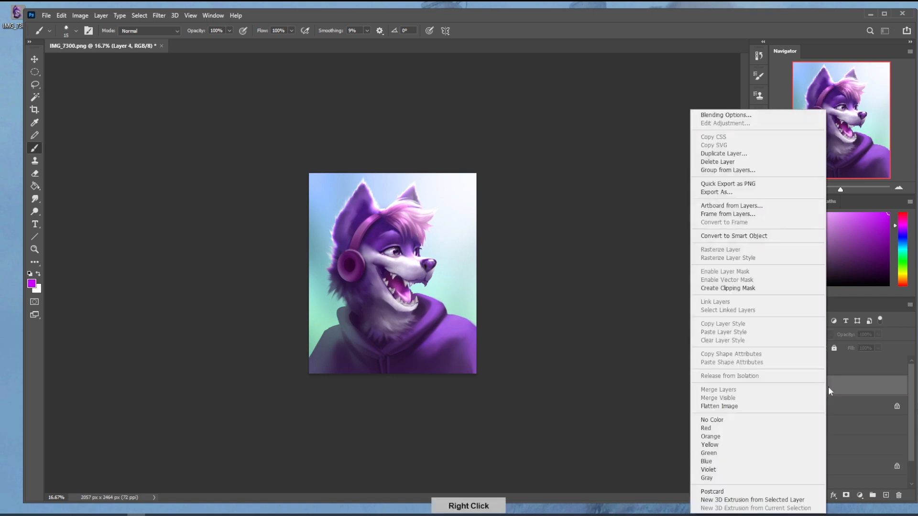
{"action": "left_click", "coordinate": [768, 406]}
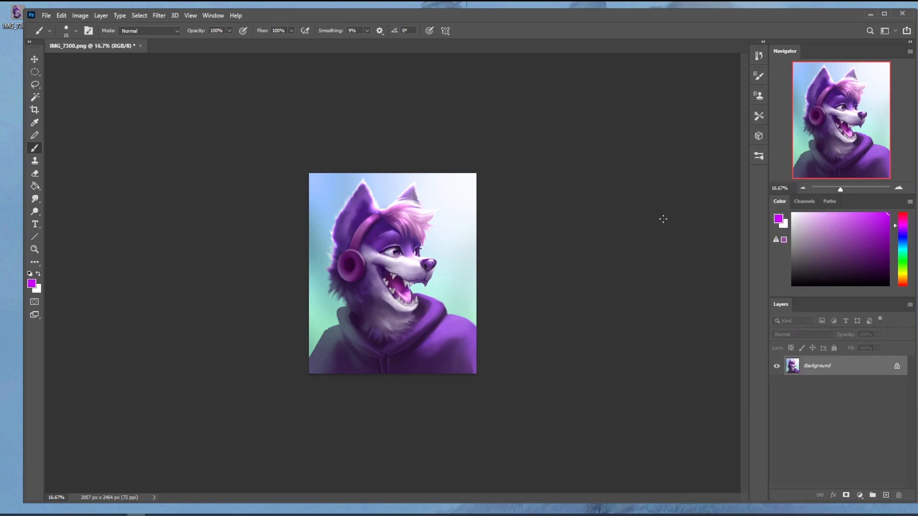
Step: Select the whole canvas, sample a dark purple from the fur and pick a brush preset
{"action": "key", "text": "ctrl+a"}
{"action": "left_click", "coordinate": [366, 237], "text": "alt"}
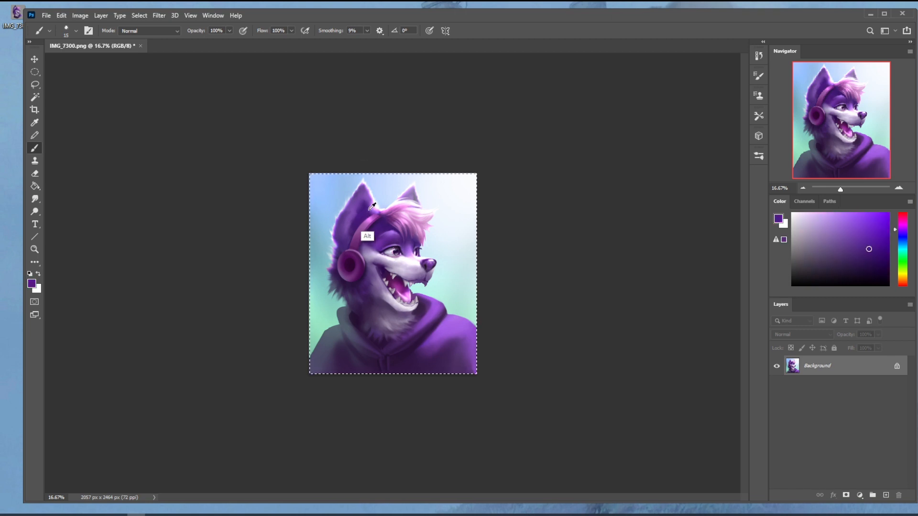
{"action": "right_click", "coordinate": [372, 216]}
{"action": "double_click", "coordinate": [433, 409]}
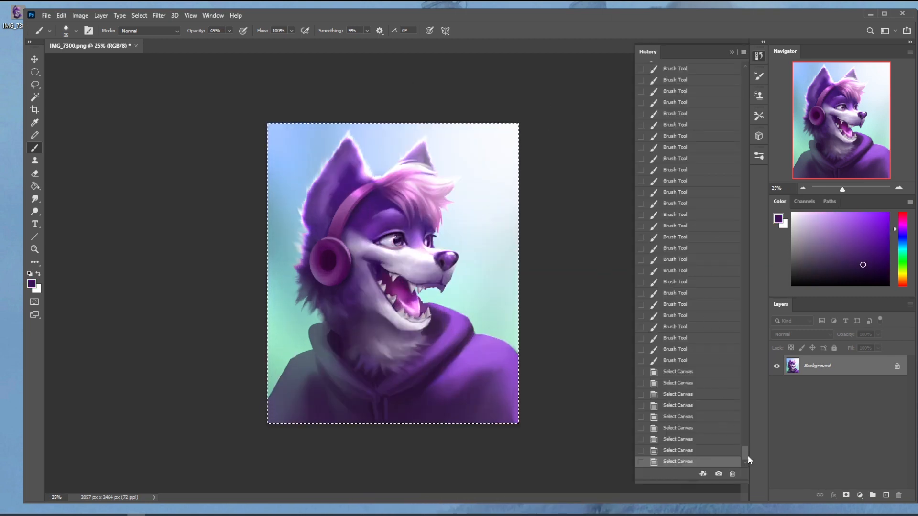
Step: Compare the original IMG_7300.png snapshot with the last history state, examining the finished painting at different magnifications
{"action": "left_click_drag", "start_coordinate": [748, 455], "coordinate": [764, 58]}
{"action": "left_click", "coordinate": [698, 72]}
{"action": "key", "text": "m"}
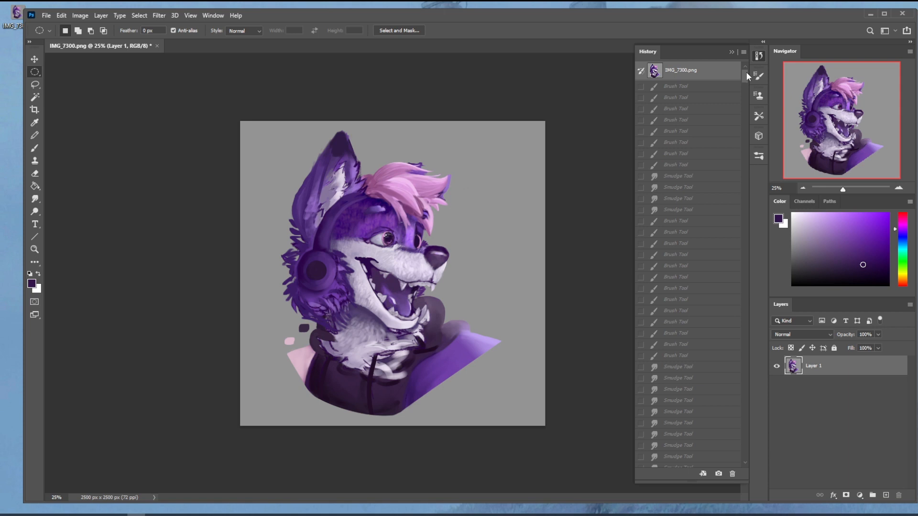
{"action": "key", "text": "ctrl+plus"}
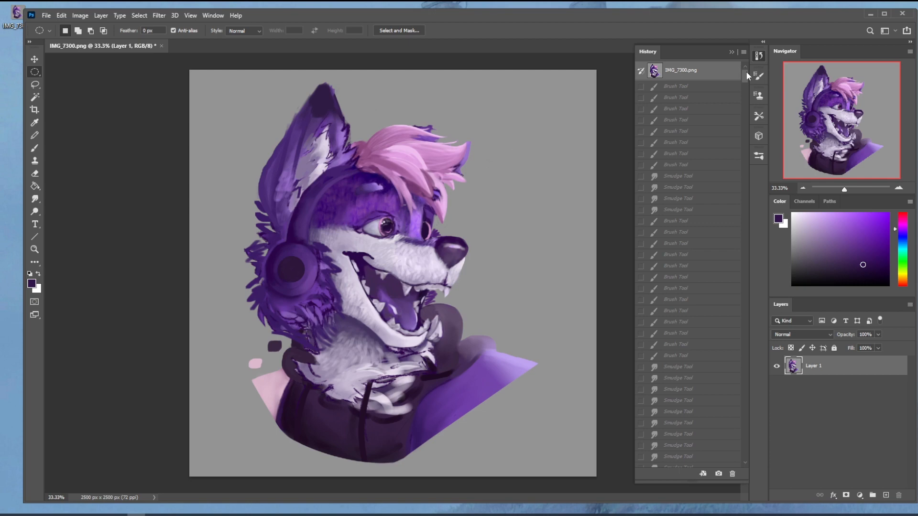
{"action": "left_click_drag", "start_coordinate": [747, 72], "coordinate": [740, 472]}
{"action": "left_click", "coordinate": [679, 462]}
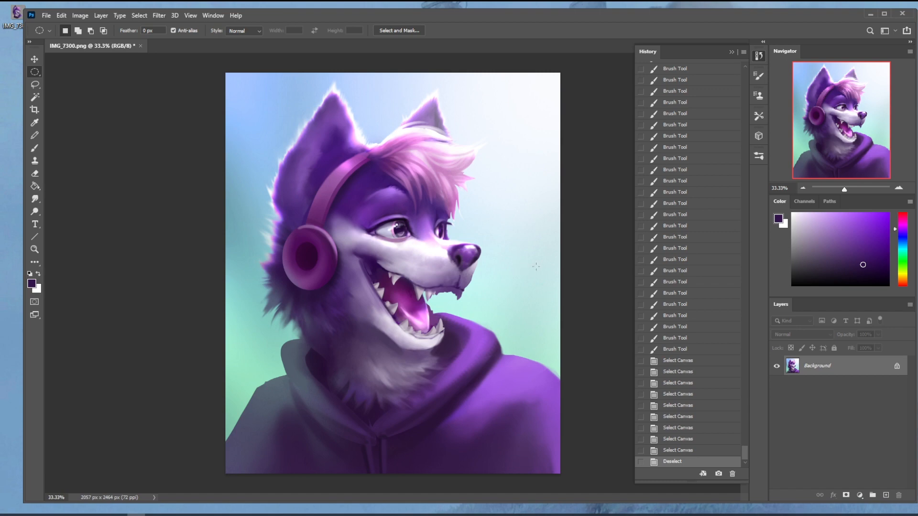
{"action": "key", "text": "ctrl+minus"}
{"action": "key", "text": "ctrl+minus"}
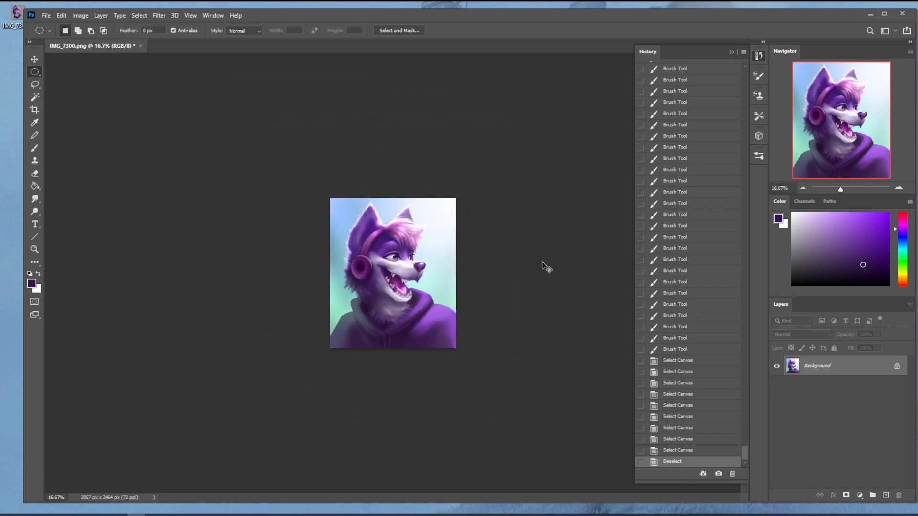
{"action": "key", "text": "ctrl+plus"}
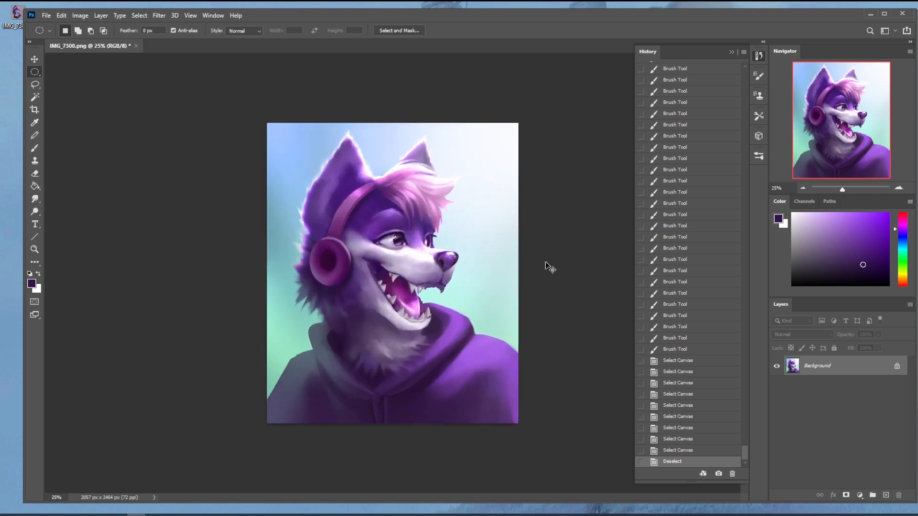
{"action": "key", "text": "ctrl+minus"}
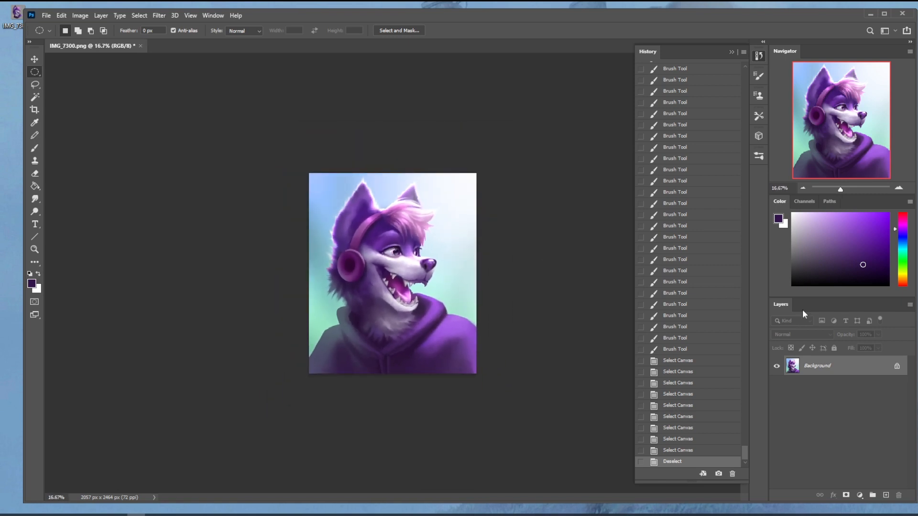
Step: Revert once more to the opening snapshot to view the original, restore the final Deselect state and collapse the history
{"action": "left_click_drag", "start_coordinate": [745, 453], "coordinate": [768, 66]}
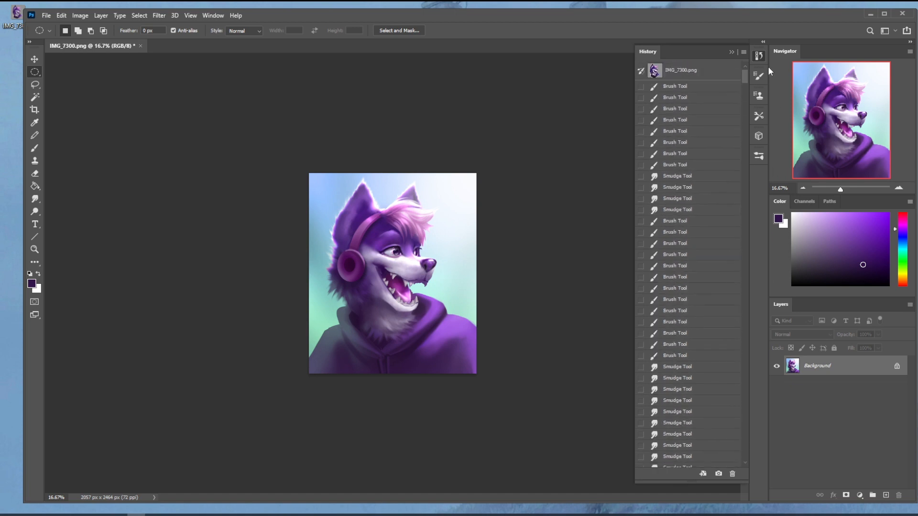
{"action": "left_click", "coordinate": [689, 71]}
{"action": "scroll", "coordinate": [742, 116], "scroll_direction": "down", "scroll_amount": 5}
{"action": "scroll", "coordinate": [729, 452], "scroll_direction": "down", "scroll_amount": 10}
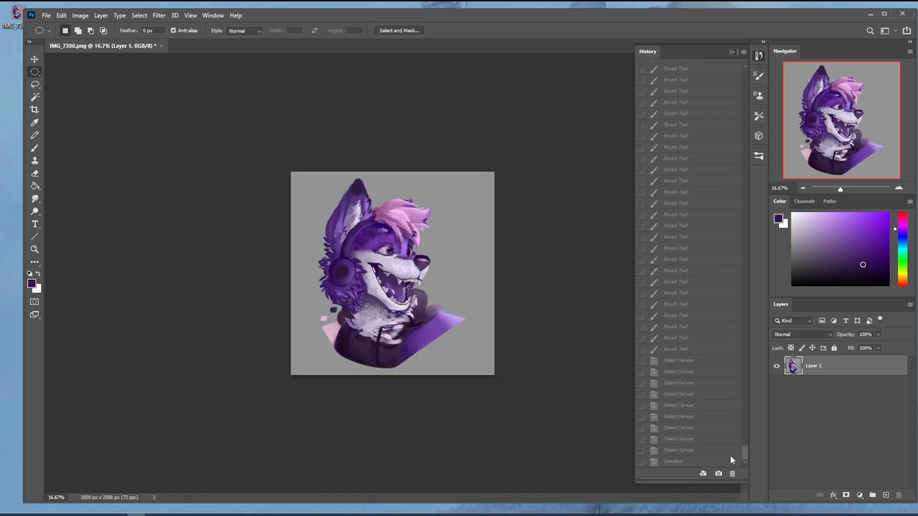
{"action": "key", "text": "ctrl+plus"}
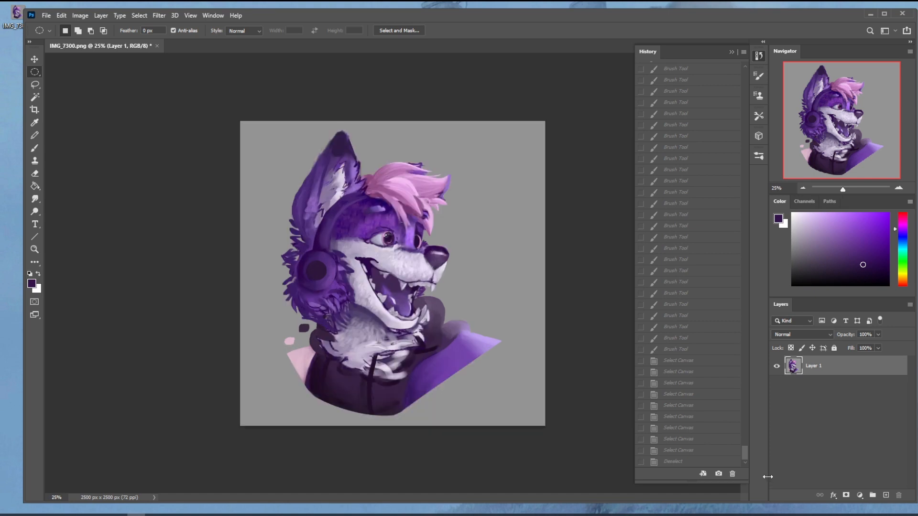
{"action": "left_click", "coordinate": [691, 464]}
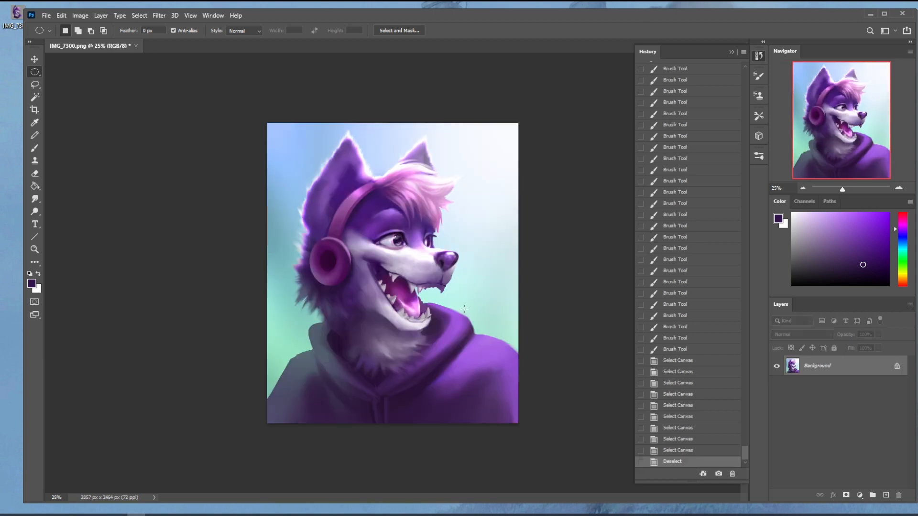
{"action": "left_click", "coordinate": [731, 51]}
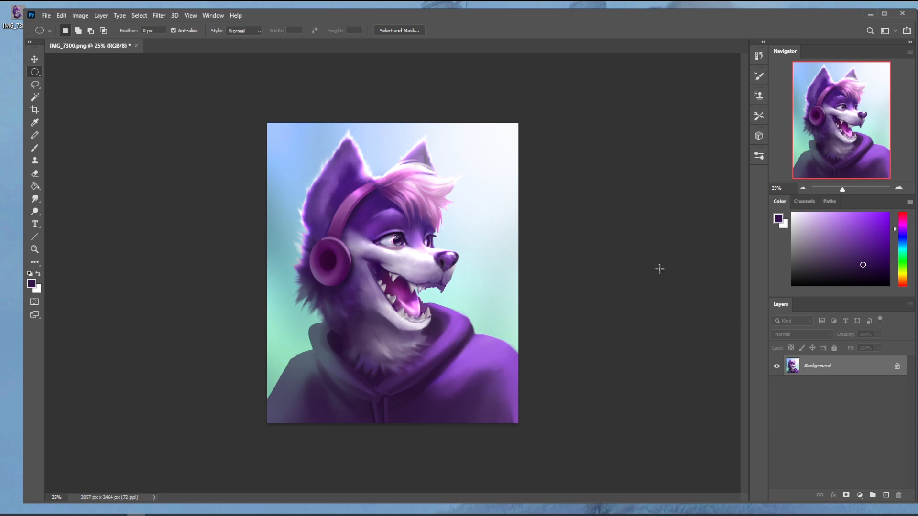
Step: Choose a bright red and sketch a light-source cone in the canvas's upper-right corner and a small cross between the ears
{"action": "left_click", "coordinate": [908, 223]}
{"action": "left_click_drag", "start_coordinate": [910, 223], "coordinate": [913, 206]}
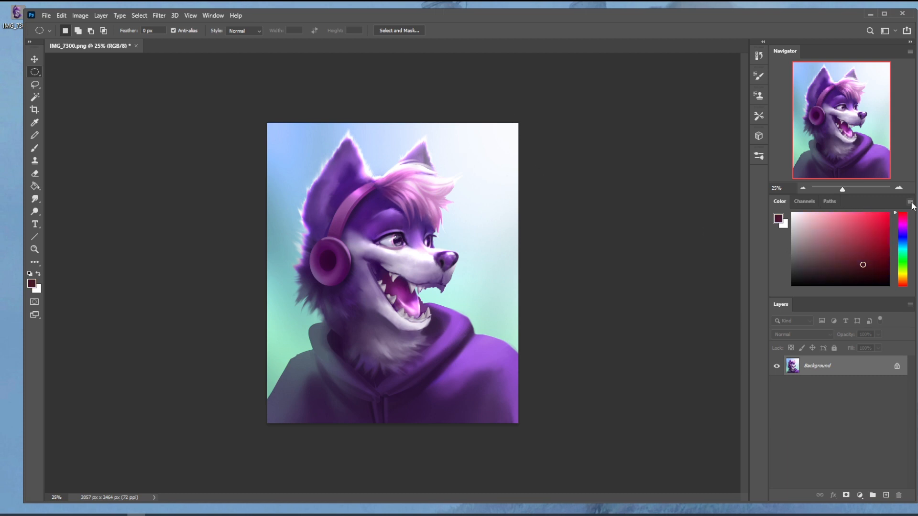
{"action": "key", "text": "b"}
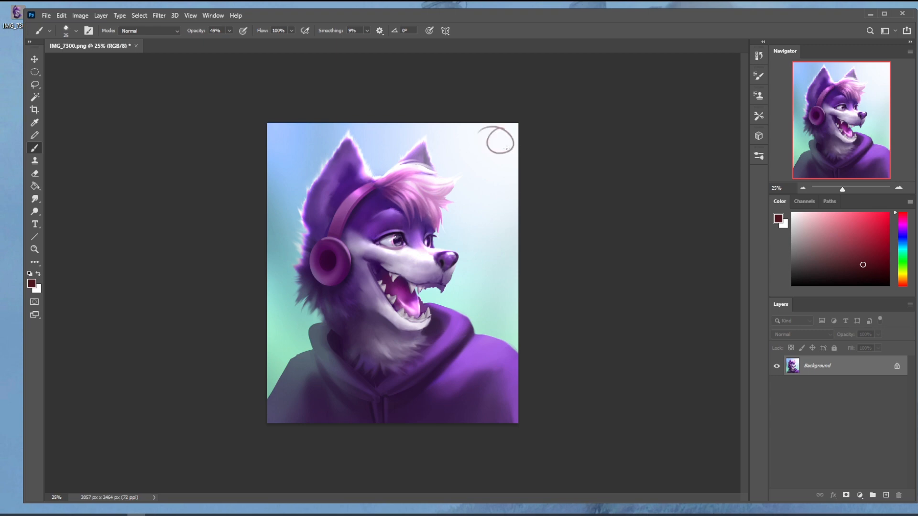
{"action": "left_click_drag", "start_coordinate": [885, 228], "coordinate": [889, 213]}
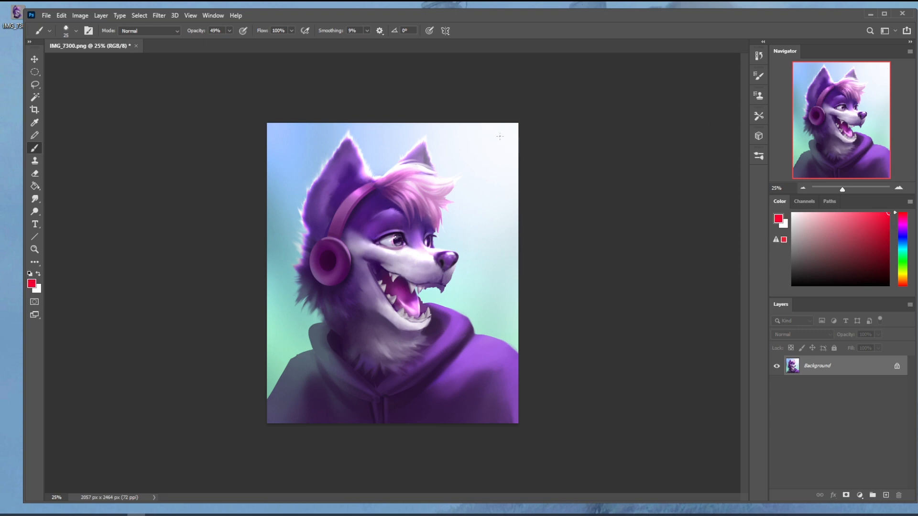
{"action": "mouse_move", "coordinate": [497, 128]}
{"action": "left_mouse_down"}
{"action": "mouse_move", "coordinate": [485, 163]}
{"action": "mouse_move", "coordinate": [508, 141]}
{"action": "left_mouse_up"}
{"action": "left_click_drag", "start_coordinate": [388, 136], "coordinate": [390, 152]}
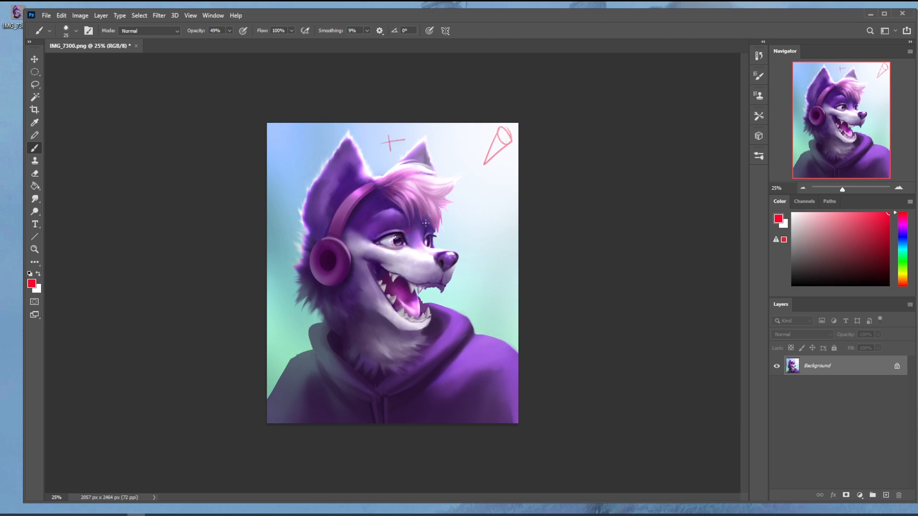
Step: Try red guide lines linking the light-source cone, the cross and the forehead, and undo them
{"action": "mouse_move", "coordinate": [492, 138]}
{"action": "left_mouse_down"}
{"action": "mouse_move", "coordinate": [386, 140]}
{"action": "mouse_move", "coordinate": [418, 224]}
{"action": "left_mouse_up"}
{"action": "left_click_drag", "start_coordinate": [421, 221], "coordinate": [514, 130]}
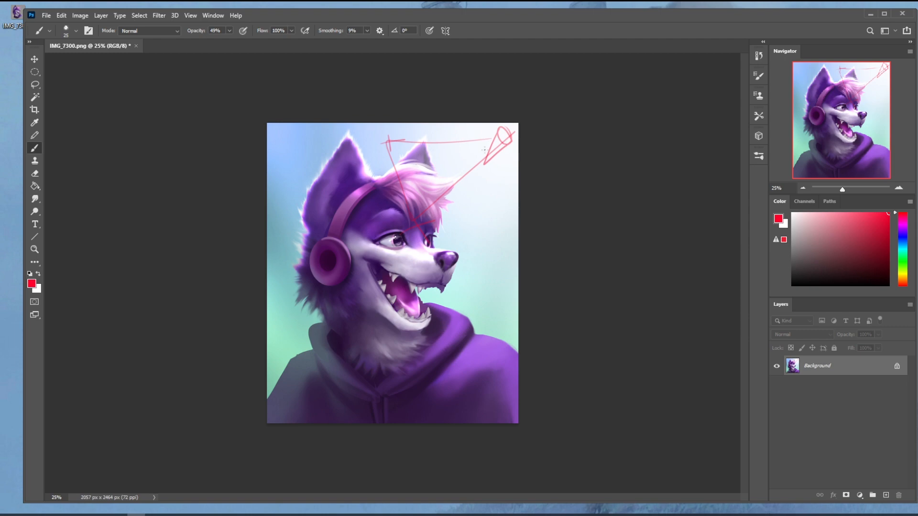
{"action": "key", "text": "ctrl+z"}
{"action": "key", "text": "ctrl+z"}
{"action": "key", "text": "ctrl+z"}
{"action": "key", "text": "ctrl+z"}
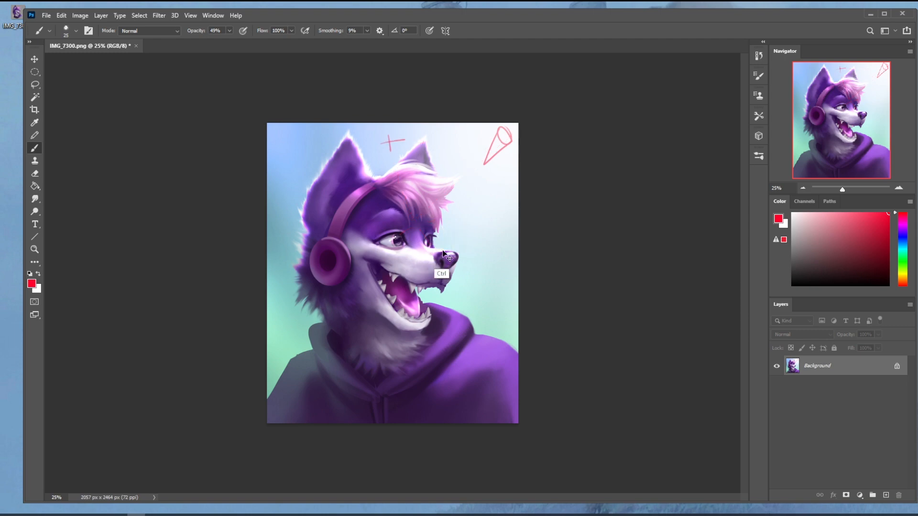
Step: Try red guide lines blocking out the top, side and front planes of the muzzle
{"action": "left_click_drag", "start_coordinate": [456, 258], "coordinate": [429, 262]}
{"action": "left_click_drag", "start_coordinate": [359, 247], "coordinate": [425, 263]}
{"action": "mouse_move", "coordinate": [359, 247]}
{"action": "left_mouse_down"}
{"action": "mouse_move", "coordinate": [360, 265]}
{"action": "mouse_move", "coordinate": [421, 284]}
{"action": "left_mouse_up"}
{"action": "left_click_drag", "start_coordinate": [425, 260], "coordinate": [424, 290]}
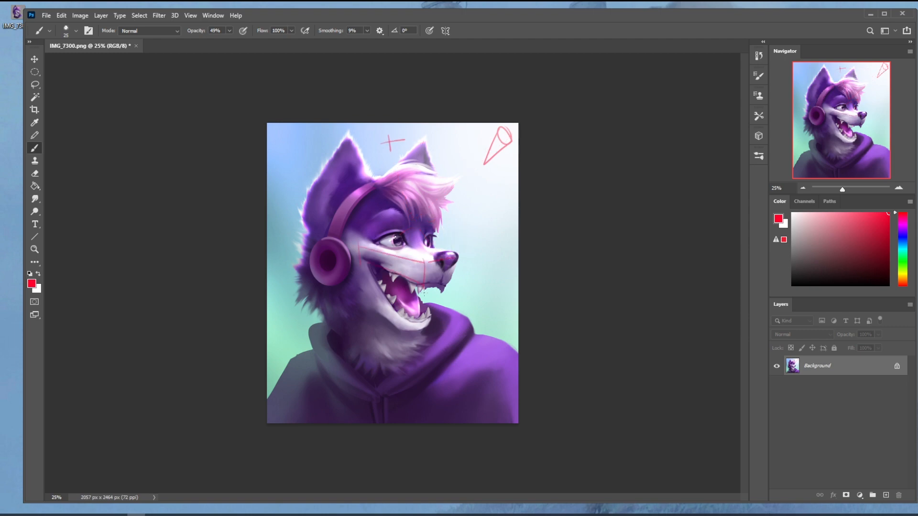
{"action": "left_click_drag", "start_coordinate": [420, 246], "coordinate": [455, 259]}
{"action": "left_click_drag", "start_coordinate": [353, 243], "coordinate": [397, 246]}
{"action": "mouse_move", "coordinate": [371, 179]}
{"action": "left_mouse_down"}
{"action": "mouse_move", "coordinate": [400, 177]}
{"action": "mouse_move", "coordinate": [373, 178]}
{"action": "left_mouse_up"}
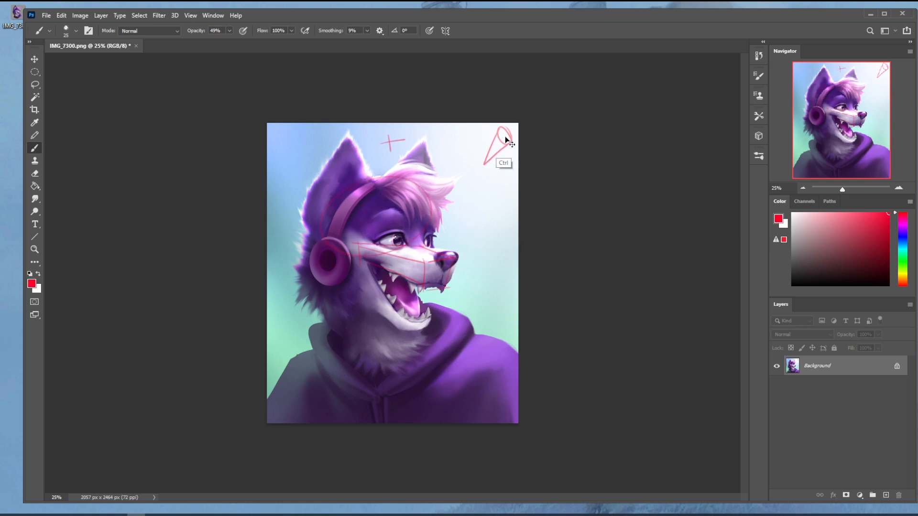
Step: Undo the red muzzle lines, the cross and the light-source cone, and try and undo one more stroke along the muzzle
{"action": "key", "text": "ctrl+z"}
{"action": "key", "text": "ctrl+z"}
{"action": "key", "text": "ctrl+z"}
{"action": "key", "text": "ctrl+z"}
{"action": "key", "text": "ctrl+z"}
{"action": "key", "text": "ctrl+z"}
{"action": "key", "text": "ctrl+z"}
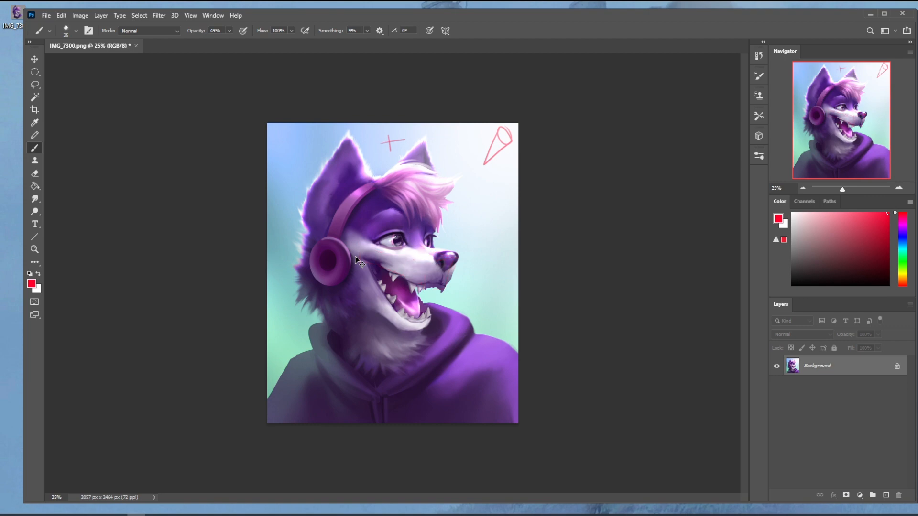
{"action": "key", "text": "ctrl+z"}
{"action": "key", "text": "ctrl+z"}
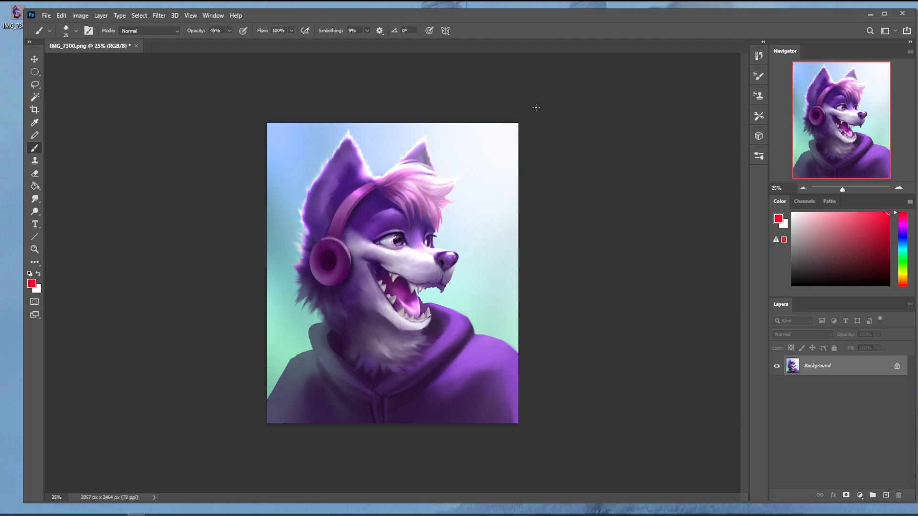
{"action": "left_click_drag", "start_coordinate": [429, 266], "coordinate": [364, 257]}
{"action": "key", "text": "ctrl+z"}
Step: Revert to the IMG_7300.png snapshot in the history to compare the original, and restore the final state of the painting
{"action": "left_click", "coordinate": [759, 56]}
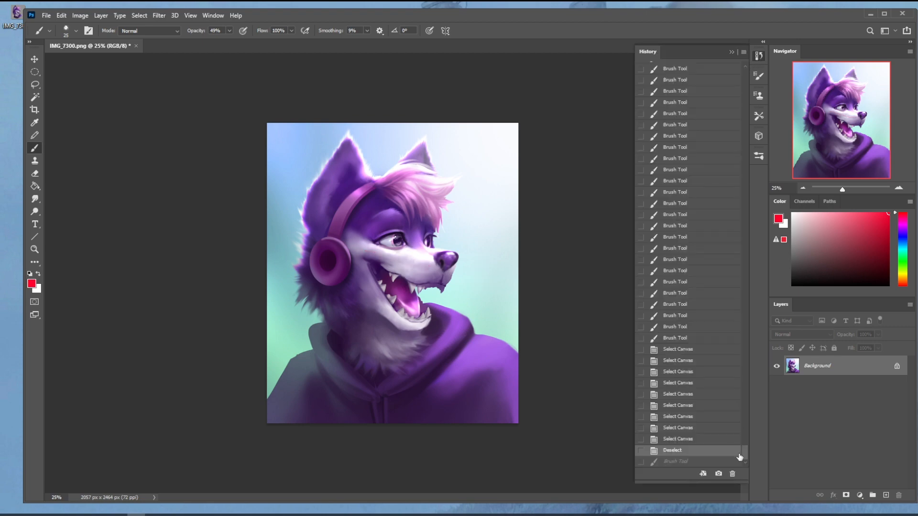
{"action": "scroll", "coordinate": [733, 245], "scroll_direction": "up", "scroll_amount": 10}
{"action": "left_click", "coordinate": [717, 70]}
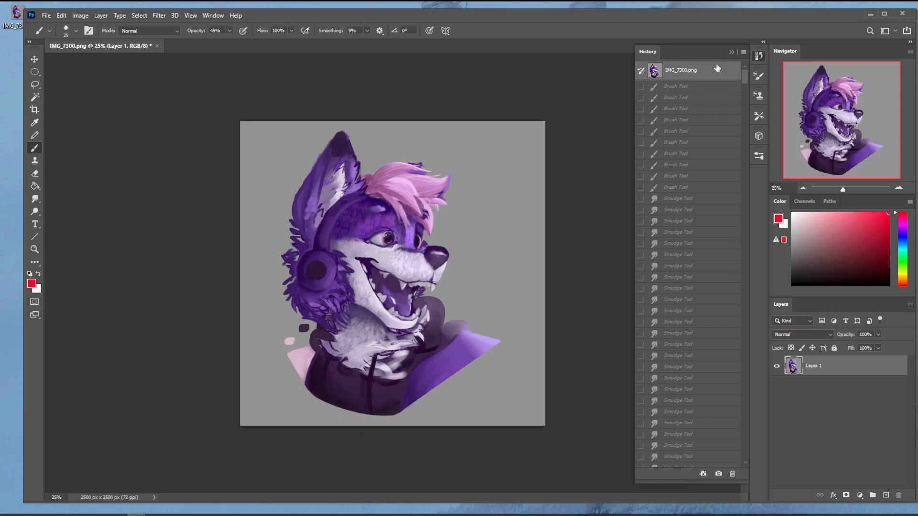
{"action": "mouse_move", "coordinate": [745, 74]}
{"action": "left_mouse_down"}
{"action": "mouse_move", "coordinate": [747, 243]}
{"action": "mouse_move", "coordinate": [731, 459]}
{"action": "left_mouse_up"}
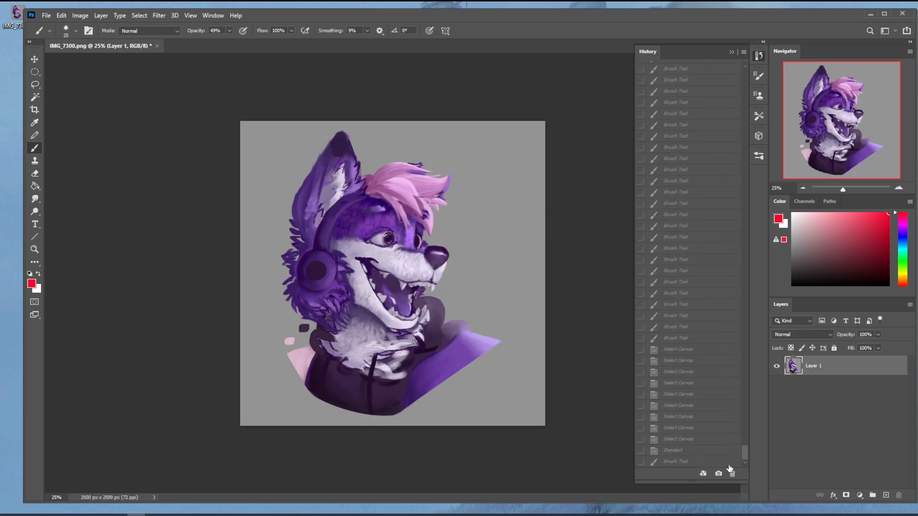
{"action": "left_click", "coordinate": [691, 461]}
{"action": "left_click", "coordinate": [686, 450]}
{"action": "left_click", "coordinate": [607, 367]}
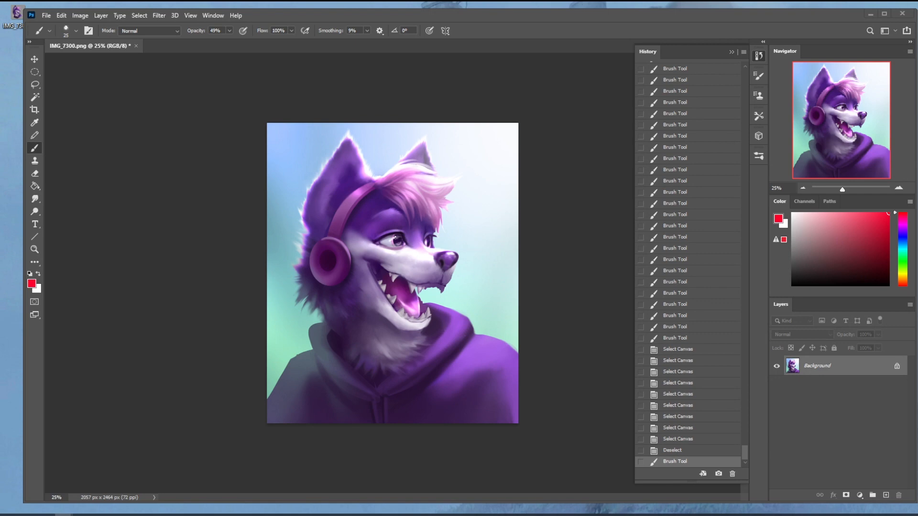
Step: Switch to the Istebrak website in Firefox and open its Community page to view the critique-hour and Discord information
{"action": "left_click_drag", "start_coordinate": [917, 45], "coordinate": [180, 2]}
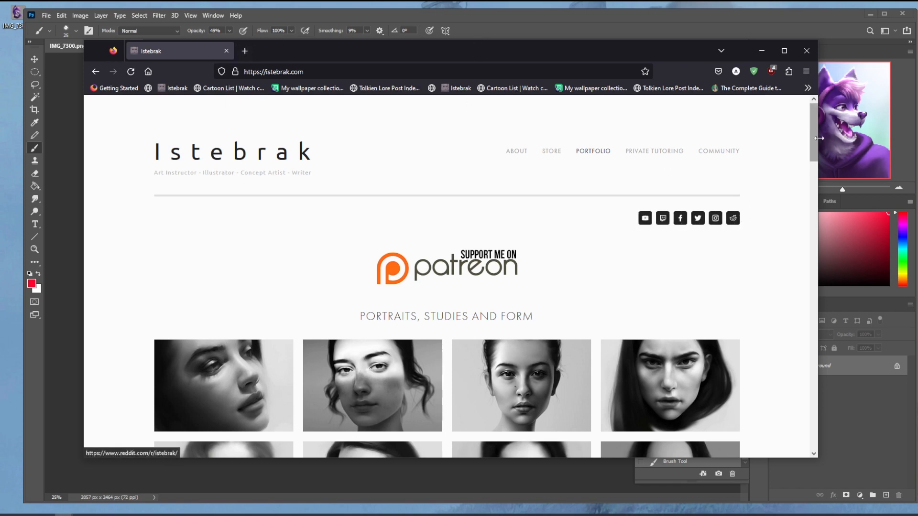
{"action": "left_click", "coordinate": [719, 151]}
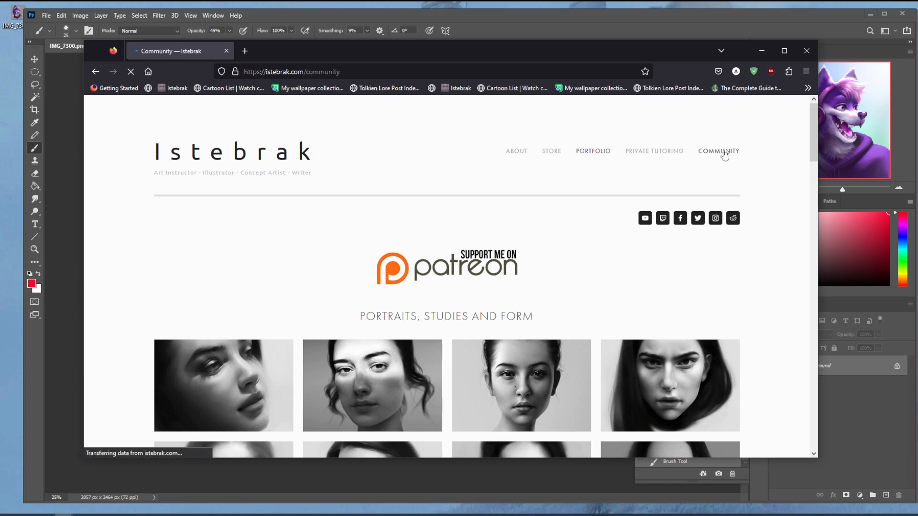
{"action": "scroll", "coordinate": [530, 304], "scroll_direction": "down", "scroll_amount": 2}
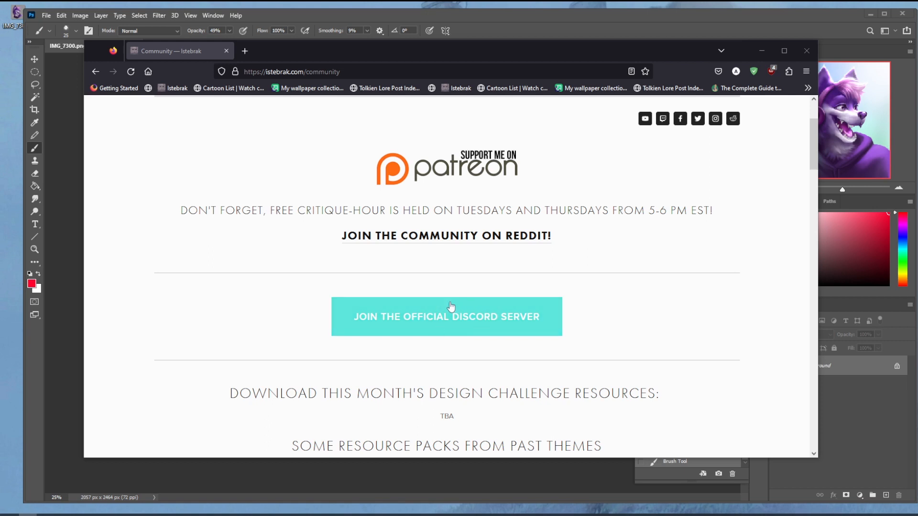
{"action": "scroll", "coordinate": [741, 207], "scroll_direction": "up", "scroll_amount": 2}
Step: Open the r/istebrak subreddit from the Community page and browse its challenge and critique posts
{"action": "left_click", "coordinate": [733, 168]}
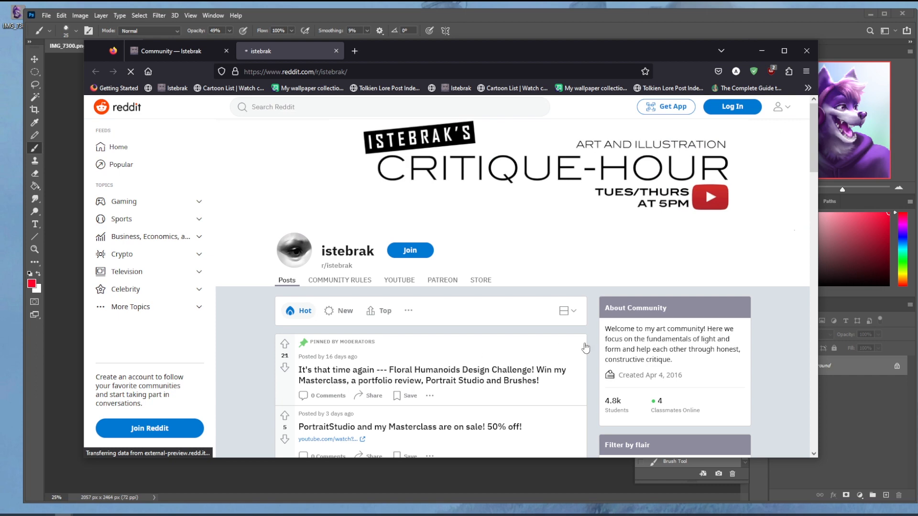
{"action": "scroll", "coordinate": [590, 338], "scroll_direction": "down", "scroll_amount": 2}
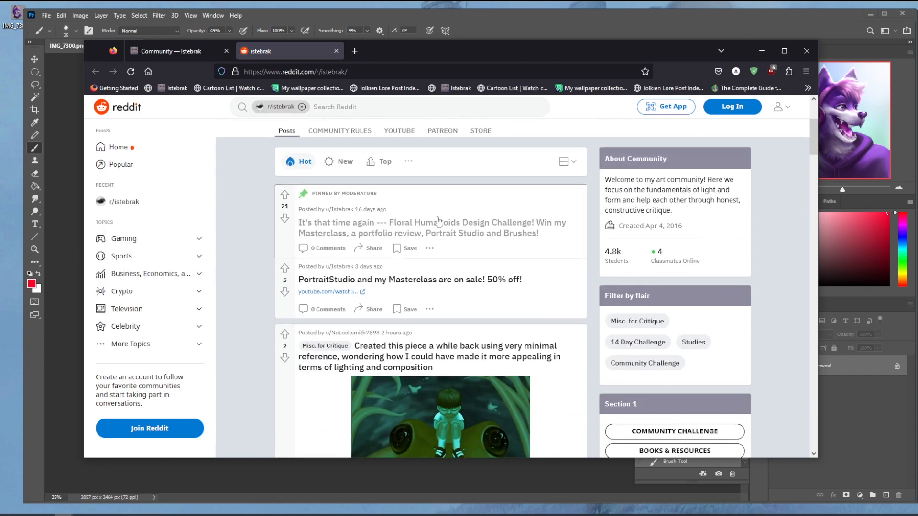
{"action": "scroll", "coordinate": [555, 268], "scroll_direction": "down", "scroll_amount": 15}
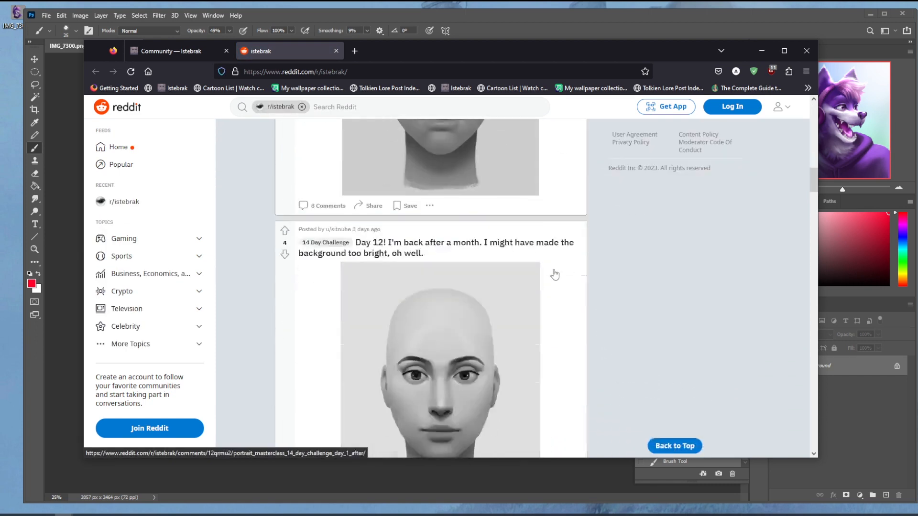
{"action": "scroll", "coordinate": [555, 275], "scroll_direction": "down", "scroll_amount": 15}
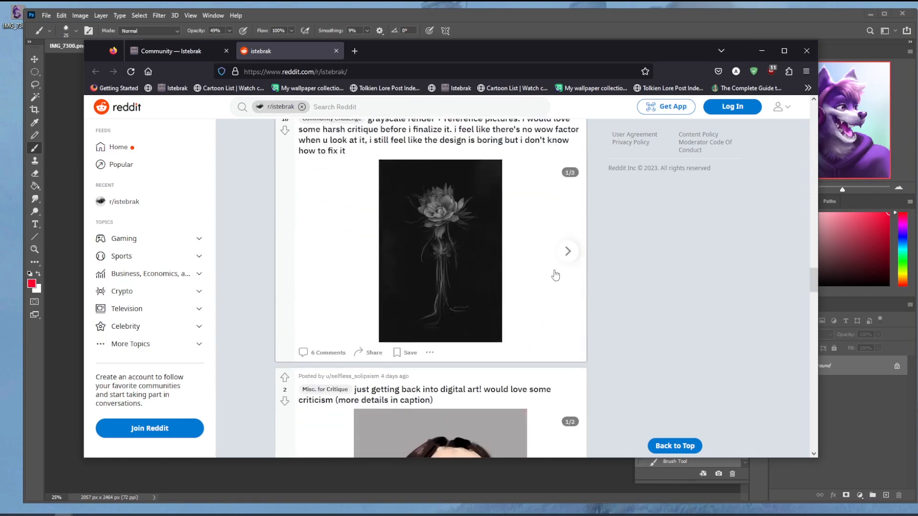
{"action": "scroll", "coordinate": [449, 245], "scroll_direction": "up", "scroll_amount": 1}
Step: Open the "grayscale render + reference pictures" post to examine its flower image, return to the feed and close the Reddit page
{"action": "left_click", "coordinate": [449, 242]}
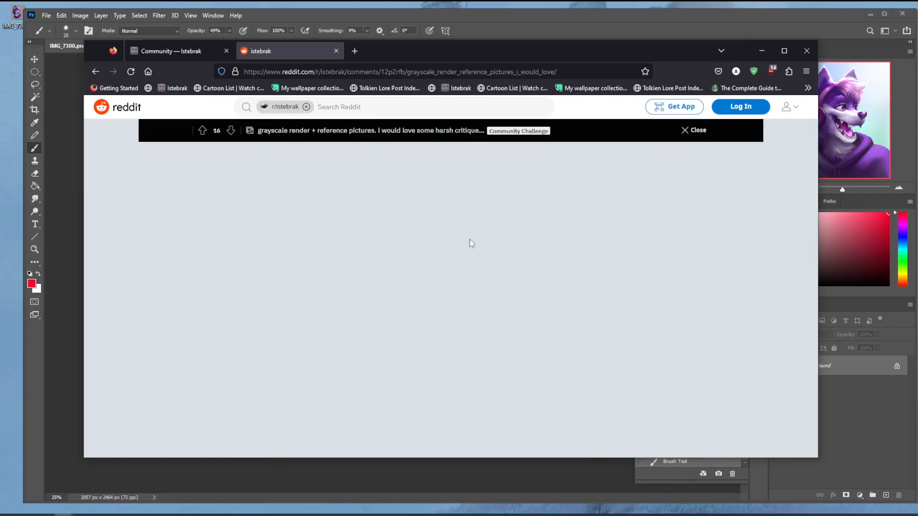
{"action": "scroll", "coordinate": [463, 245], "scroll_direction": "down", "scroll_amount": 2}
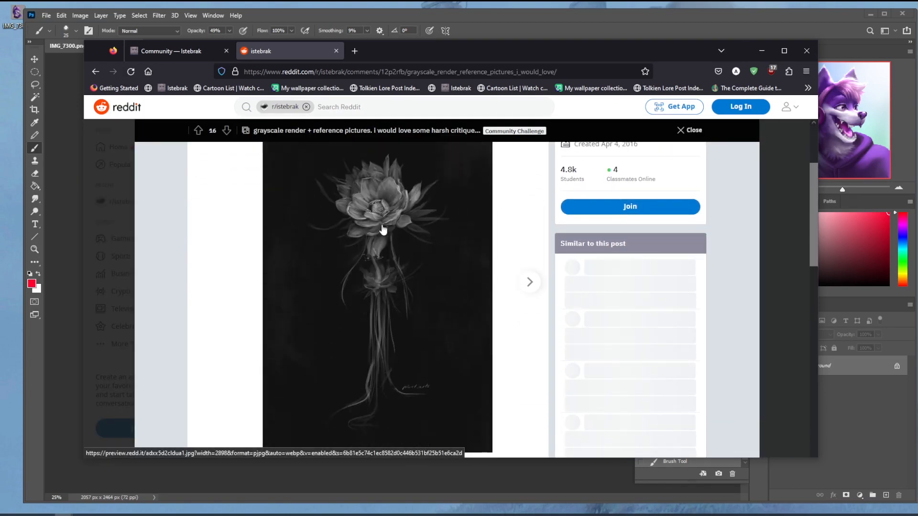
{"action": "scroll", "coordinate": [386, 236], "scroll_direction": "up", "scroll_amount": 2}
{"action": "scroll", "coordinate": [421, 289], "scroll_direction": "down", "scroll_amount": 2}
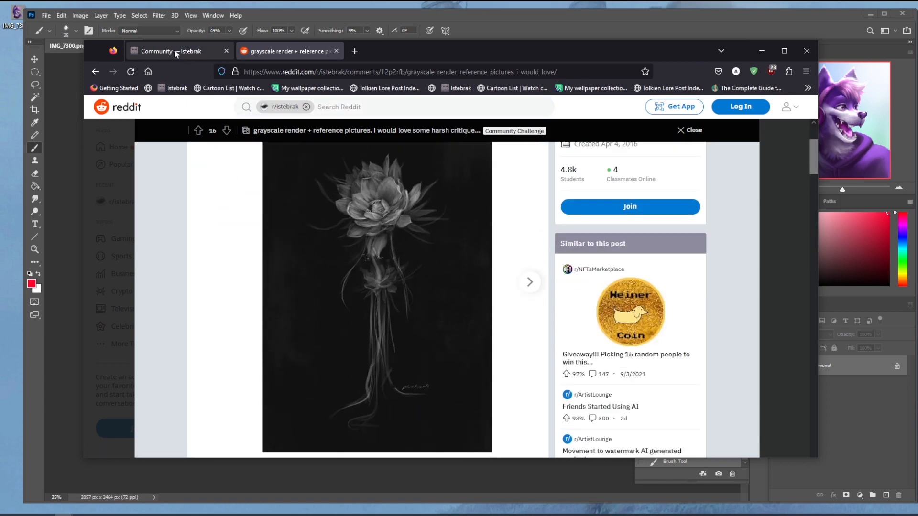
{"action": "scroll", "coordinate": [493, 359], "scroll_direction": "up", "scroll_amount": 2}
{"action": "left_click", "coordinate": [96, 72]}
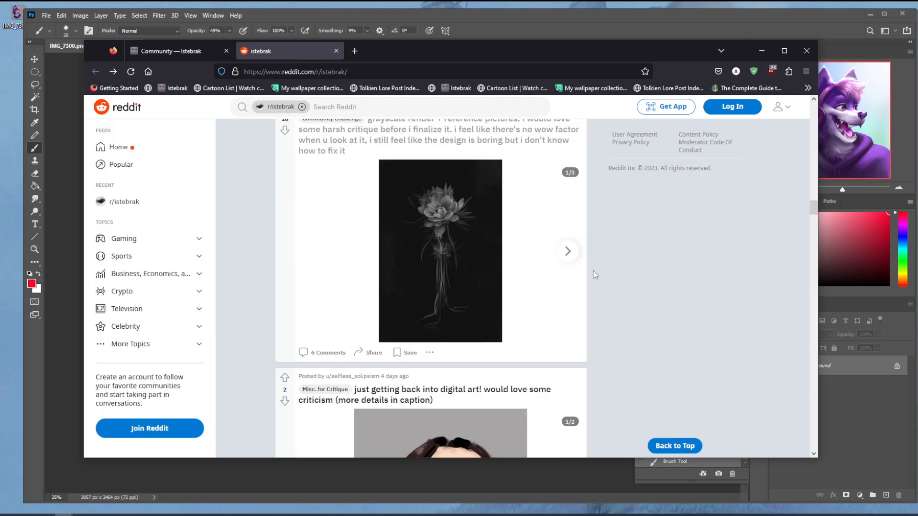
{"action": "scroll", "coordinate": [589, 266], "scroll_direction": "up", "scroll_amount": 5}
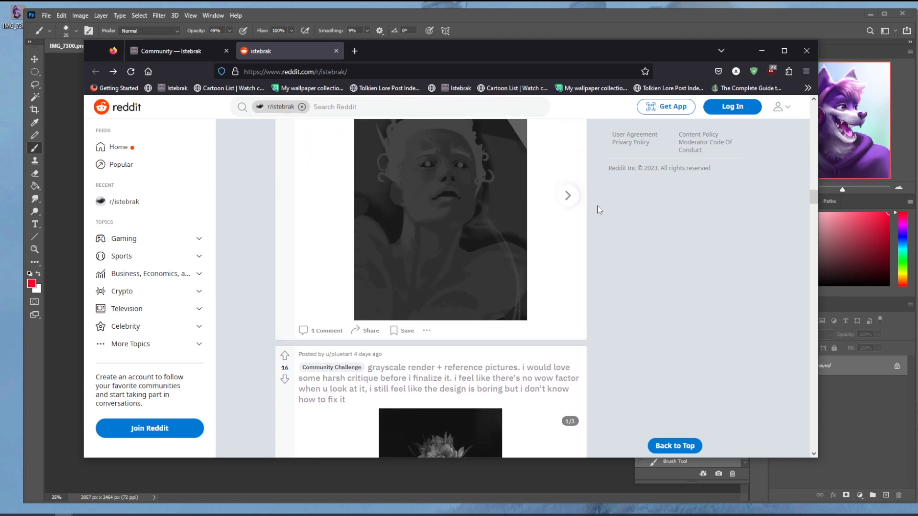
{"action": "left_click", "coordinate": [337, 51]}
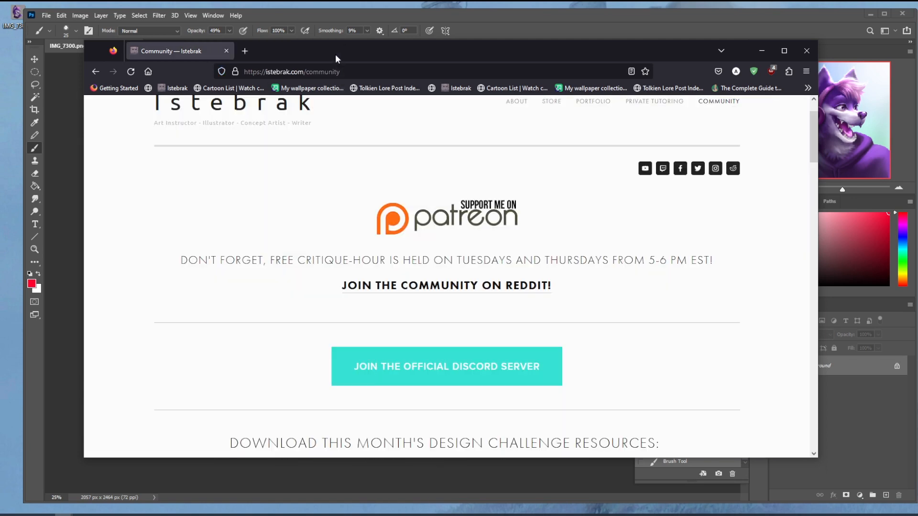
Step: Check the current date and time in the system calendar, and open the Istebrak Store page to view its masterclass and brush products
{"action": "left_click", "coordinate": [320, 3]}
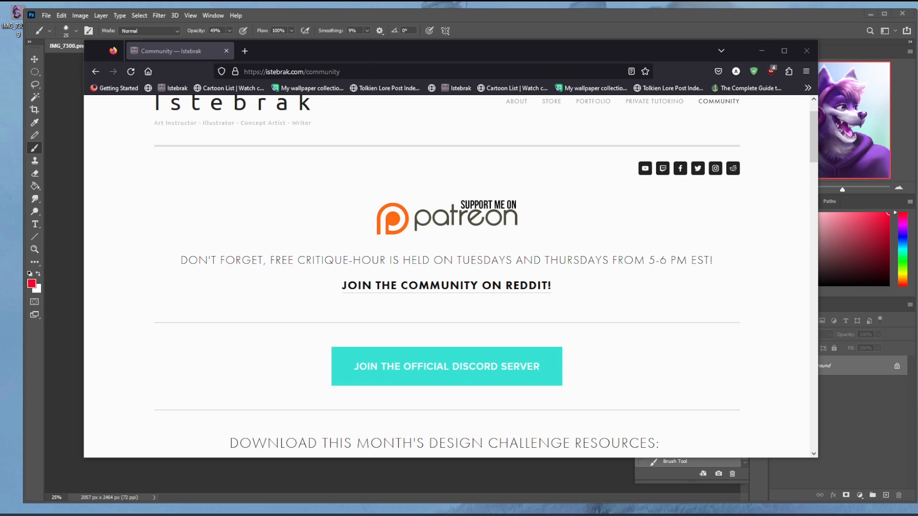
{"action": "left_click", "coordinate": [896, 515]}
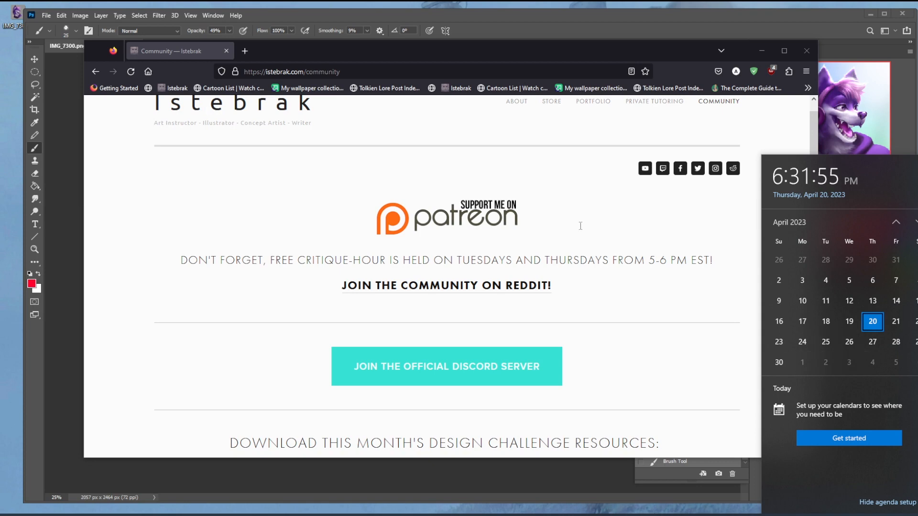
{"action": "scroll", "coordinate": [607, 213], "scroll_direction": "up", "scroll_amount": 1}
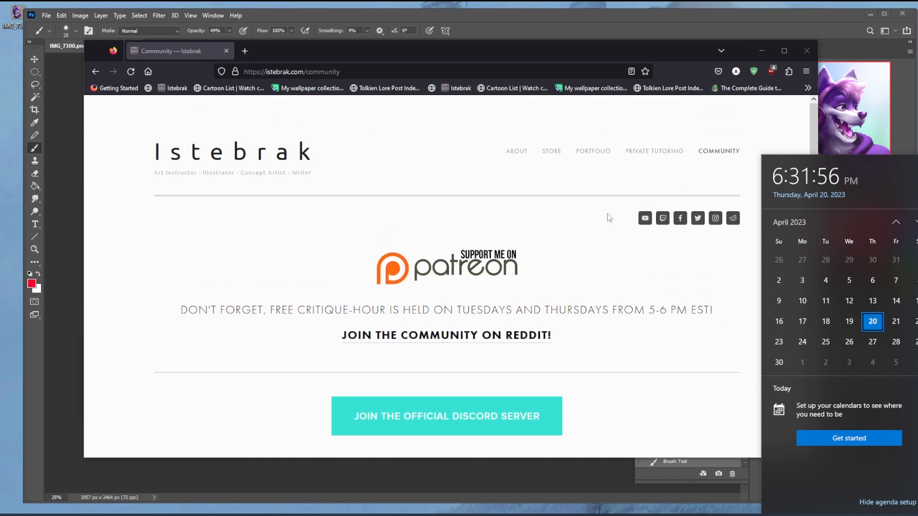
{"action": "left_click", "coordinate": [553, 161]}
{"action": "scroll", "coordinate": [475, 311], "scroll_direction": "down", "scroll_amount": 5}
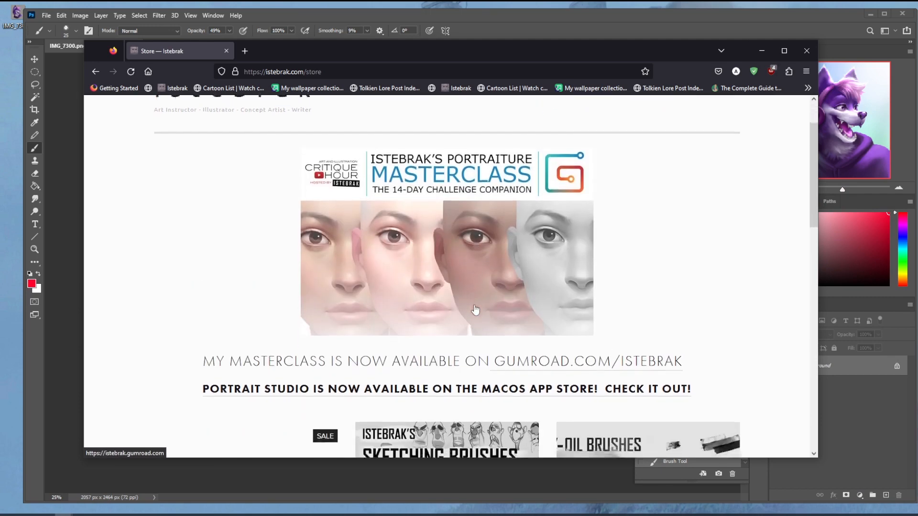
{"action": "left_click", "coordinate": [507, 3]}
{"action": "left_click", "coordinate": [63, 515]}
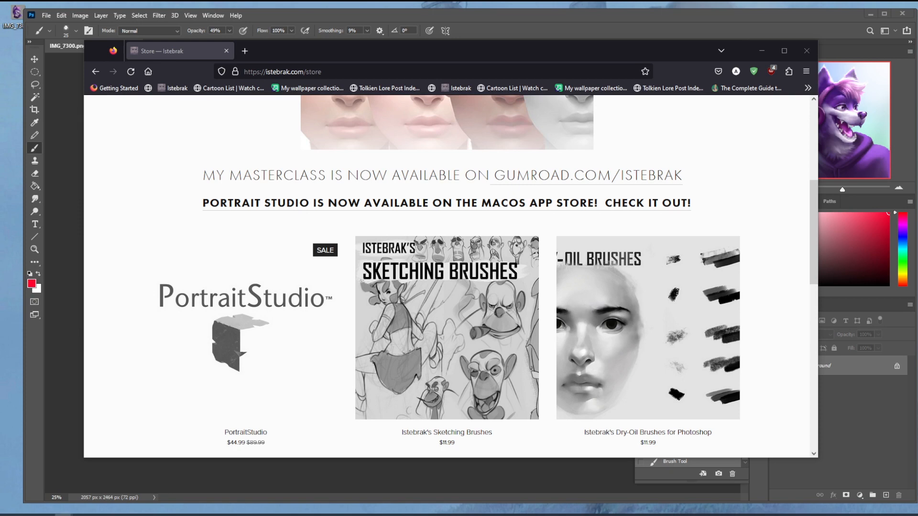